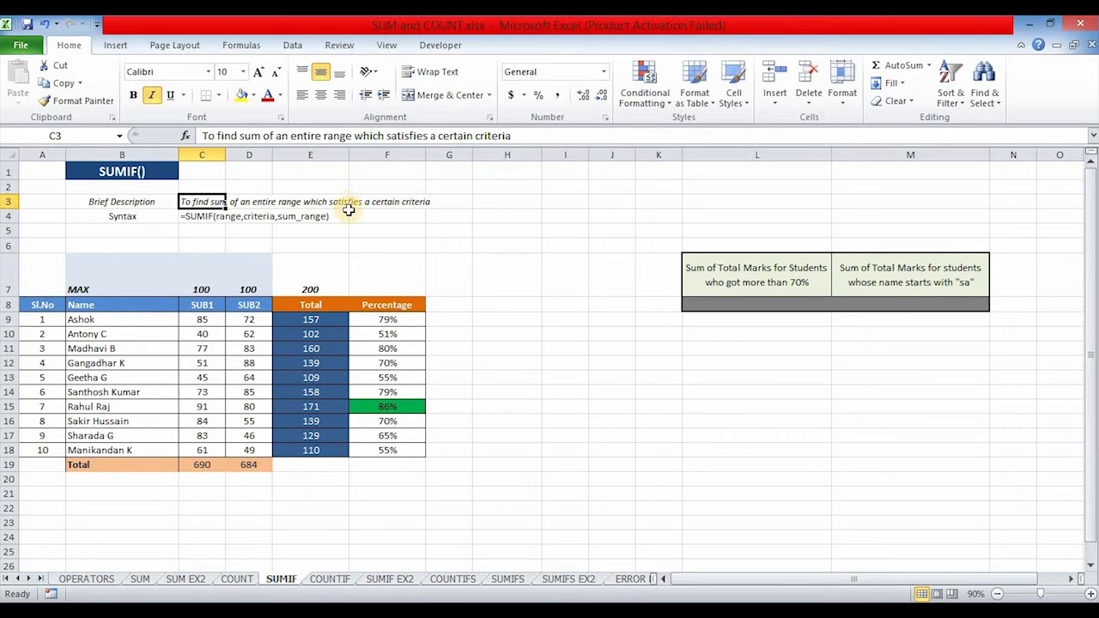
Enter =SUMIF(F9:F18,">70%",E9:E18) in L8 to sum the total marks of students who got more than 70%.
{"action": "left_click", "coordinate": [143, 215]}
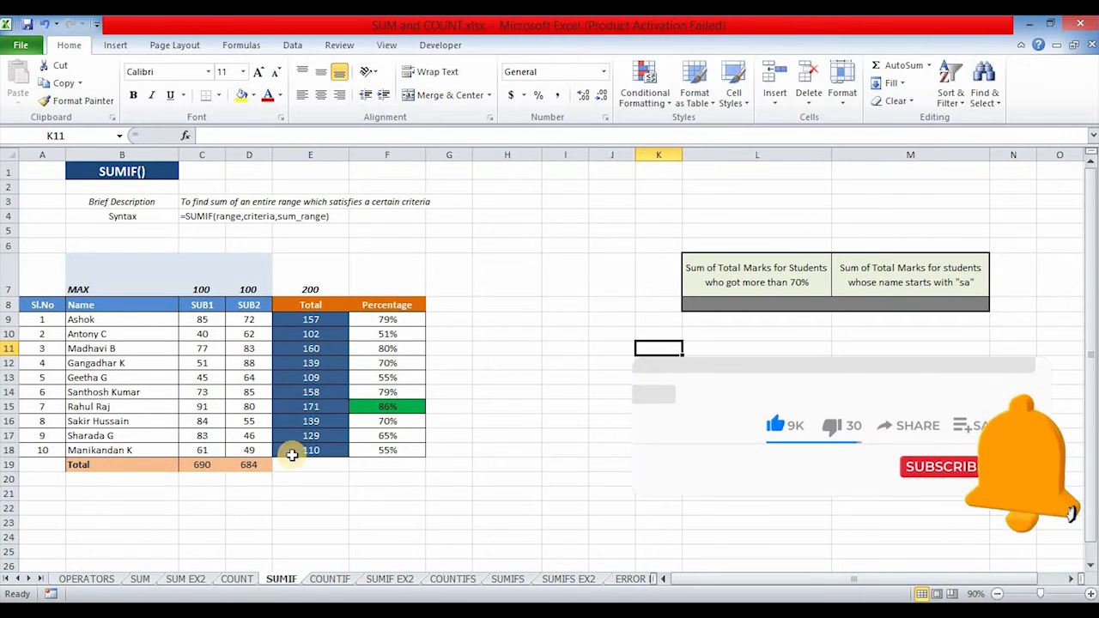
{"action": "left_click", "coordinate": [746, 283]}
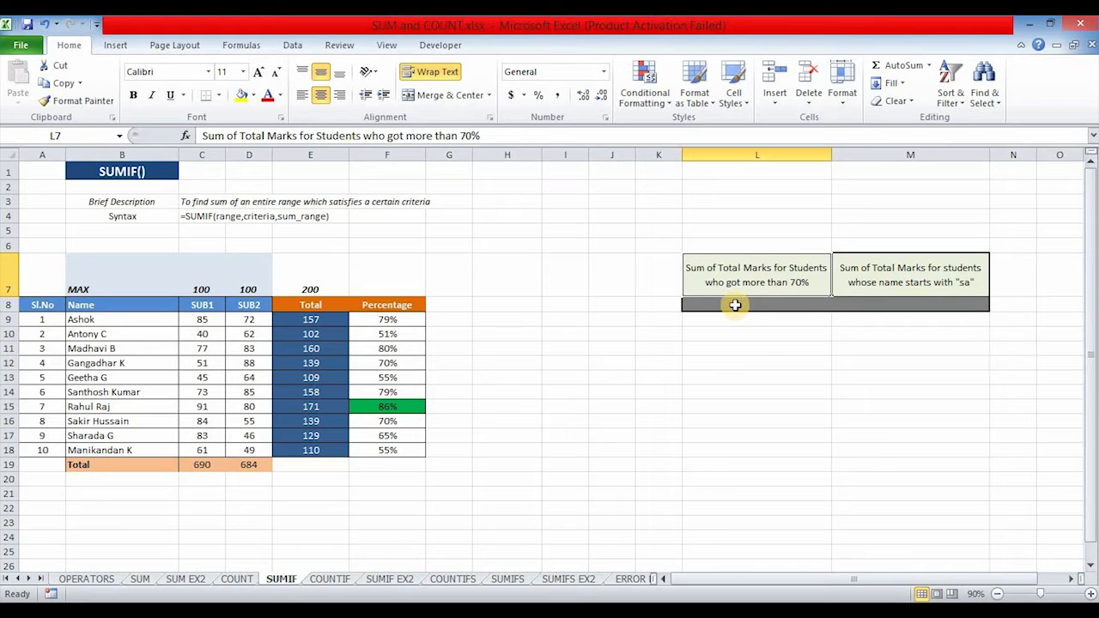
{"action": "left_click", "coordinate": [735, 305]}
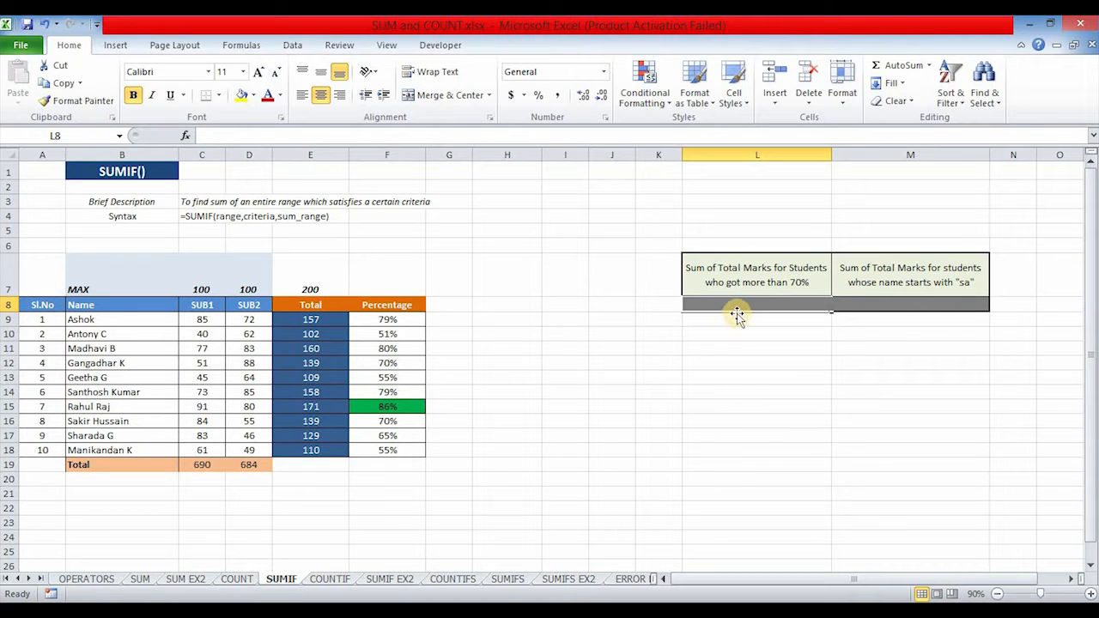
{"action": "type", "text": "=SUMIF"}
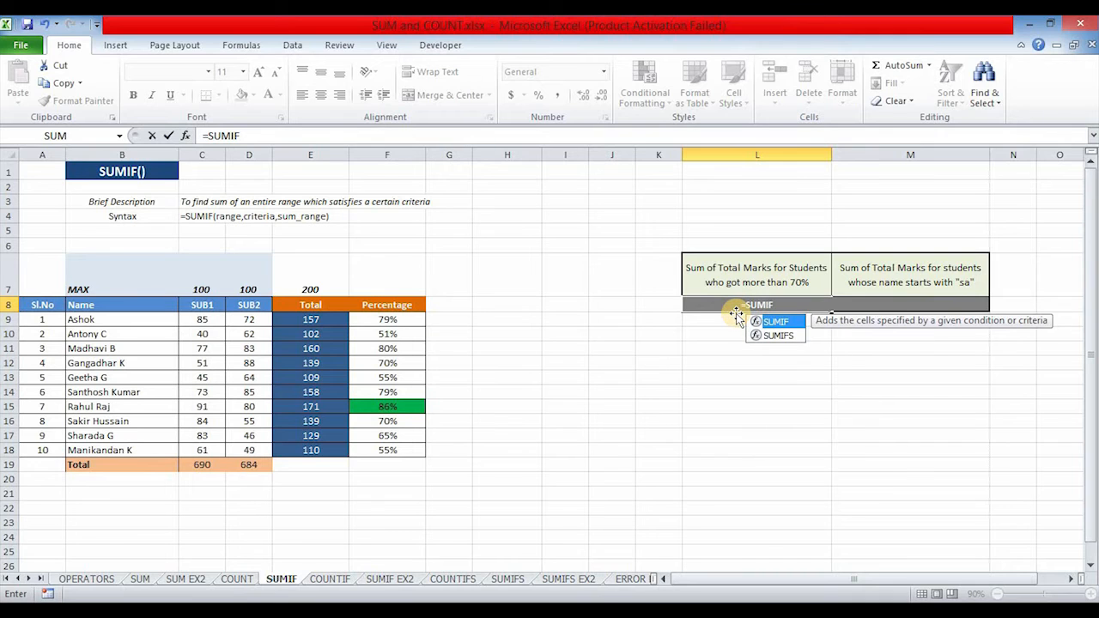
{"action": "type", "text": "("}
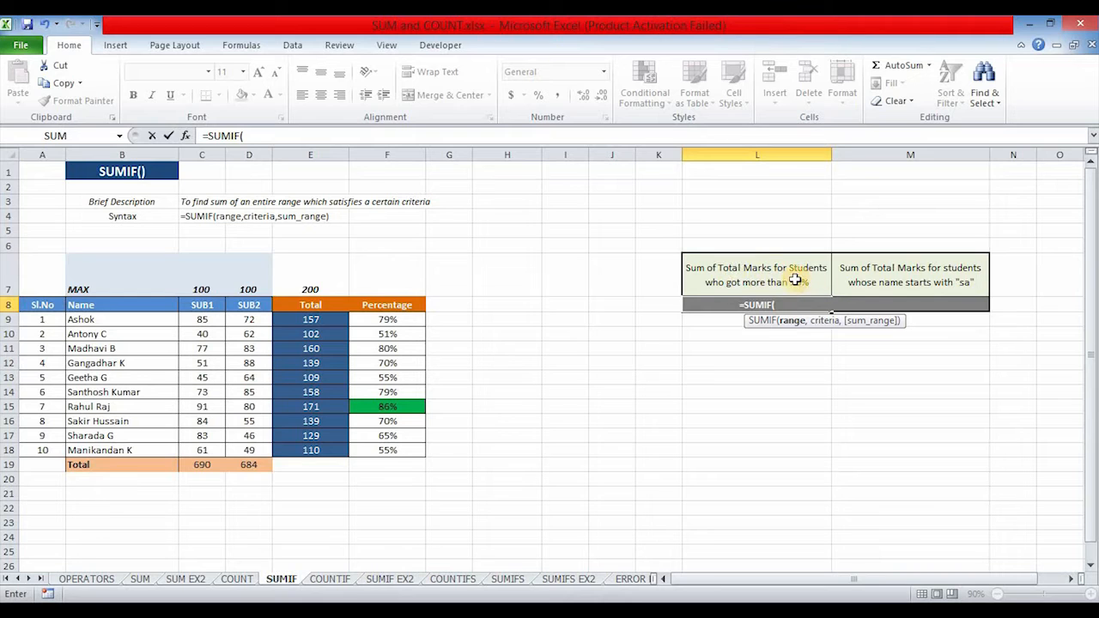
{"action": "left_click_drag", "start_coordinate": [387, 318], "coordinate": [398, 458]}
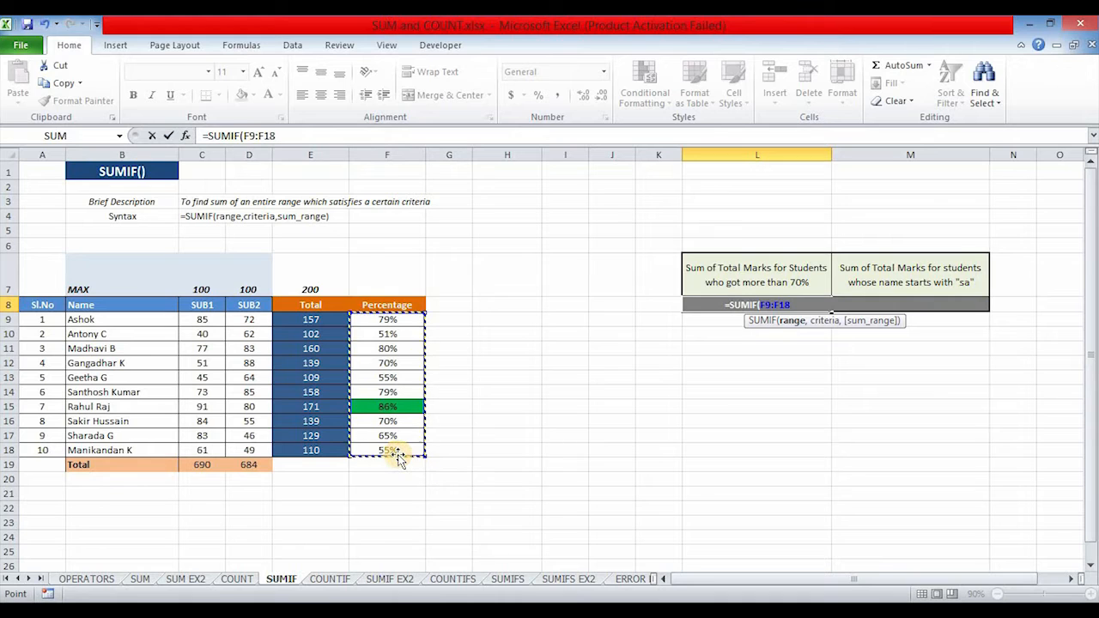
{"action": "type", "text": ","}
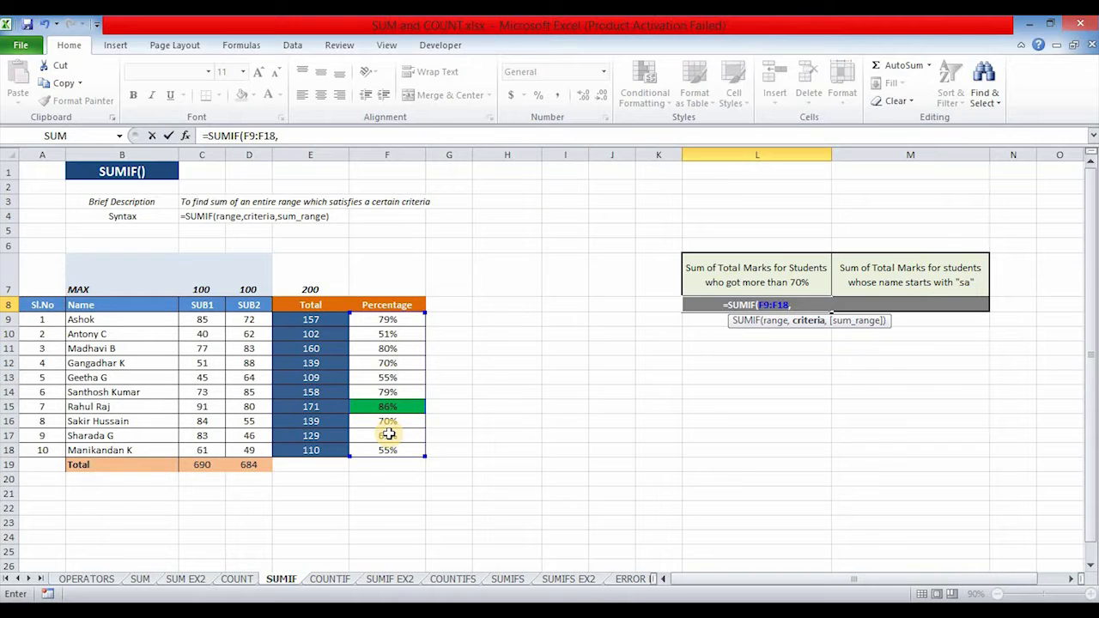
{"action": "type", "text": "\""}
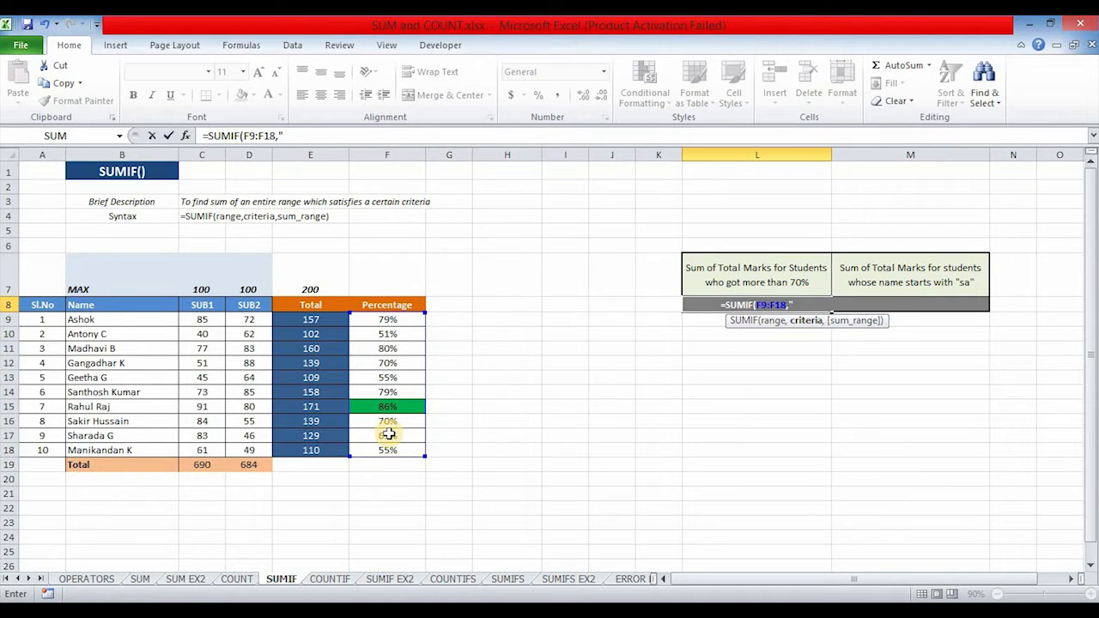
{"action": "type", "text": ">70%\""}
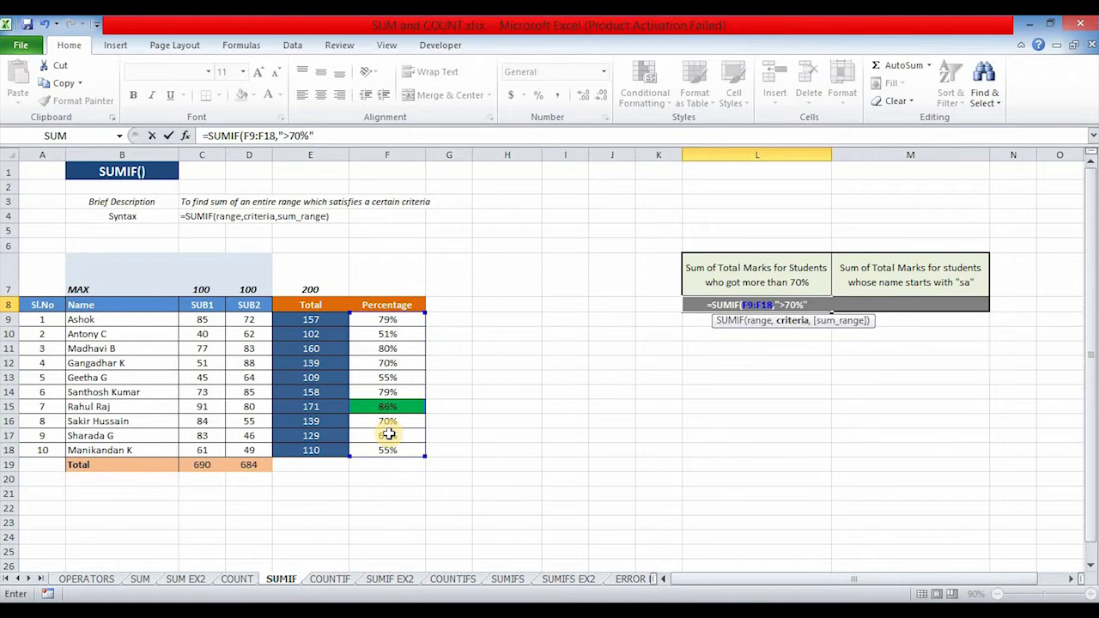
{"action": "type", "text": ","}
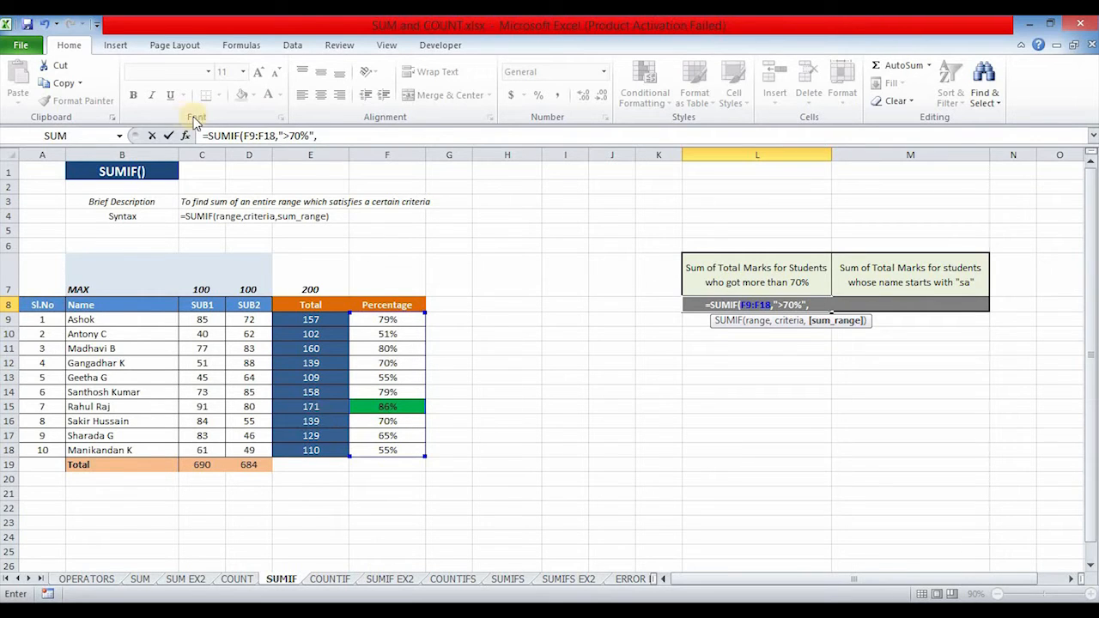
{"action": "left_click_drag", "start_coordinate": [317, 321], "coordinate": [301, 449]}
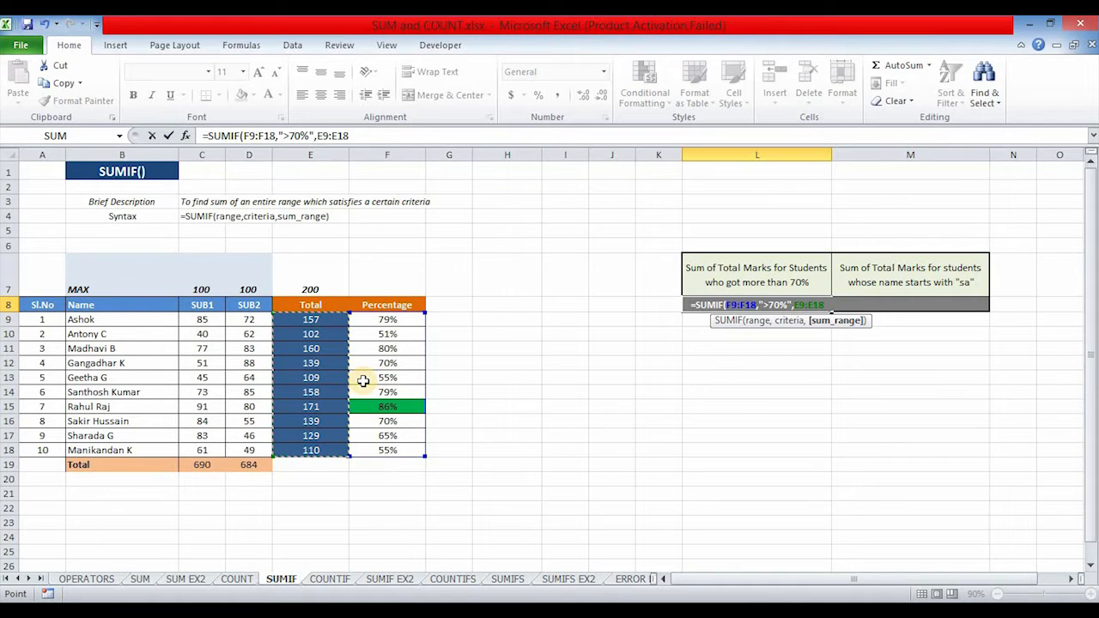
{"action": "type", "text": ")"}
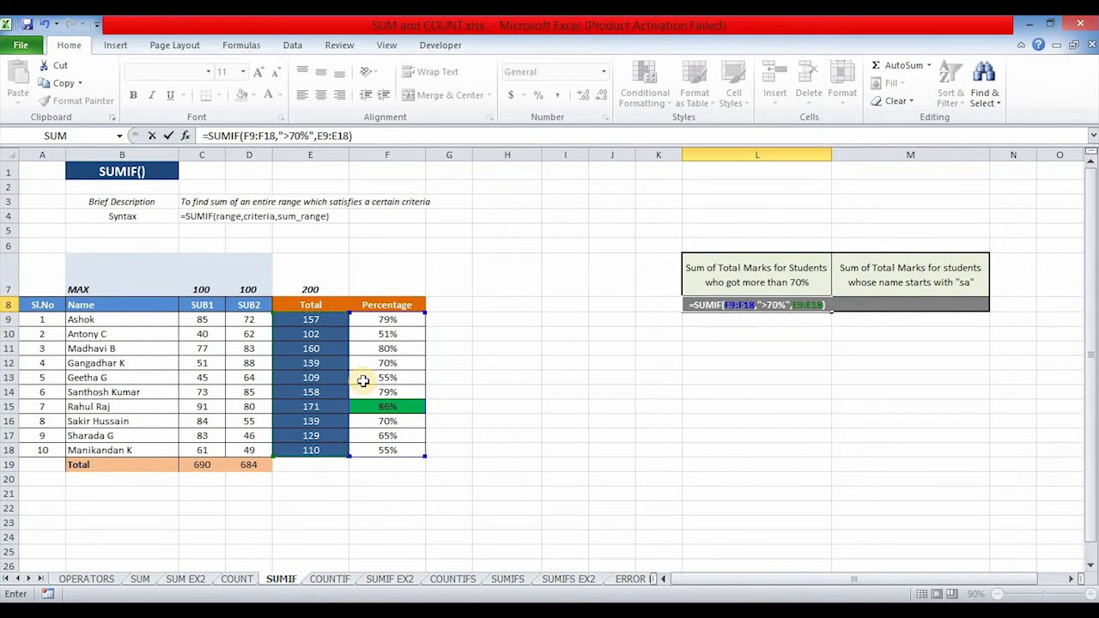
{"action": "key", "text": "Return"}
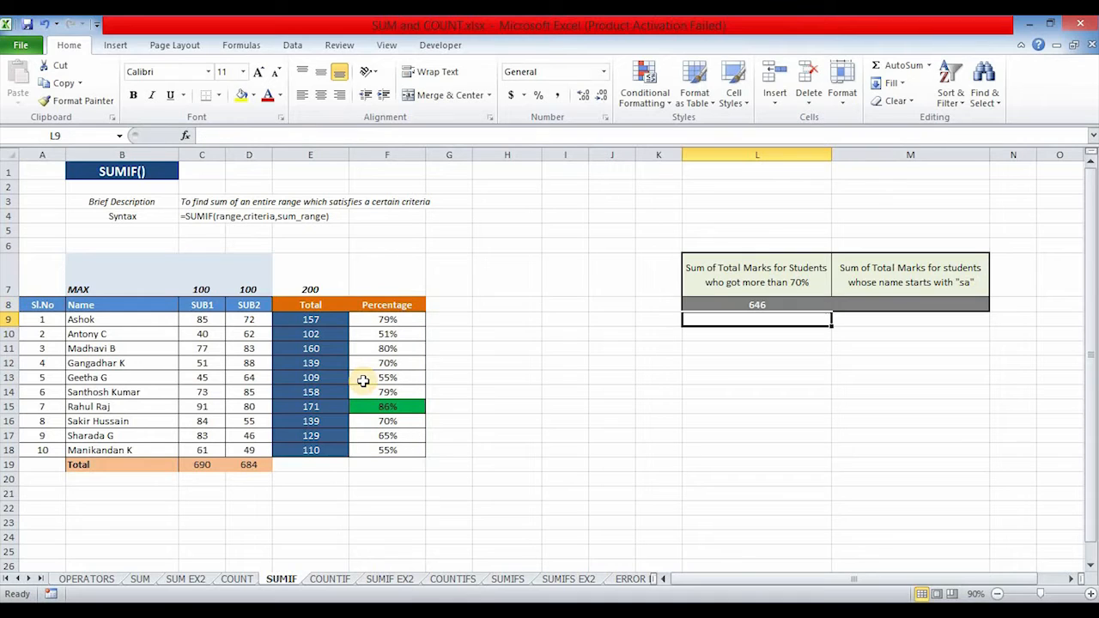
Turn on filtering for the marks table, filter Percentage to values greater than 70%, and select the remaining totals to check their sum.
{"action": "left_click", "coordinate": [390, 305]}
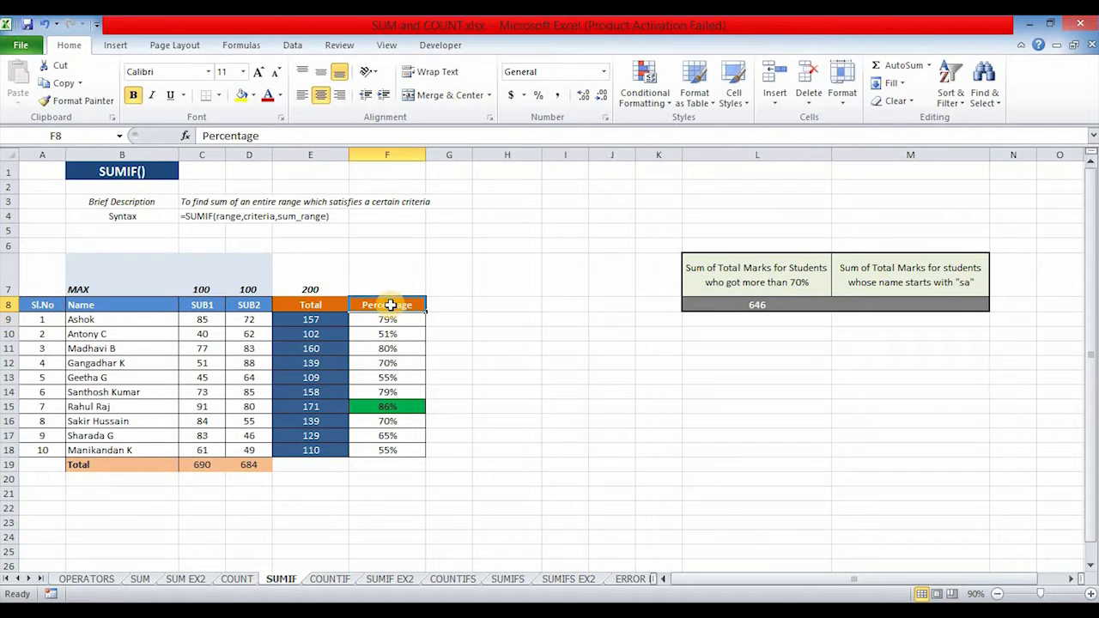
{"action": "key", "text": "ctrl+shift+l"}
{"action": "left_click", "coordinate": [417, 305]}
{"action": "mouse_move", "coordinate": [318, 390]}
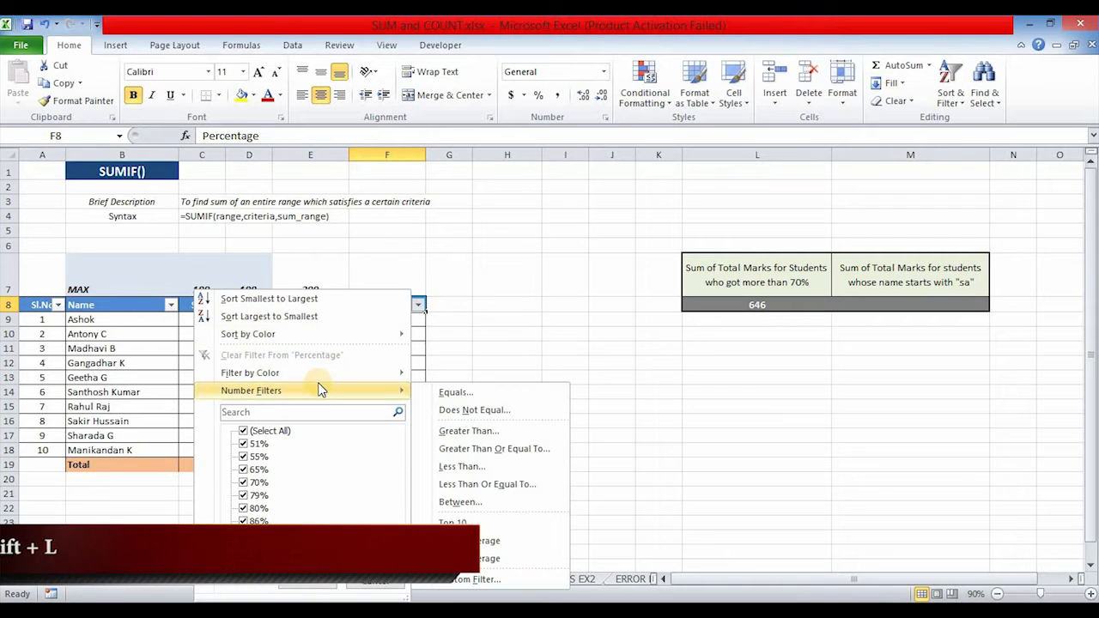
{"action": "left_click", "coordinate": [455, 433]}
{"action": "type", "text": "70%"}
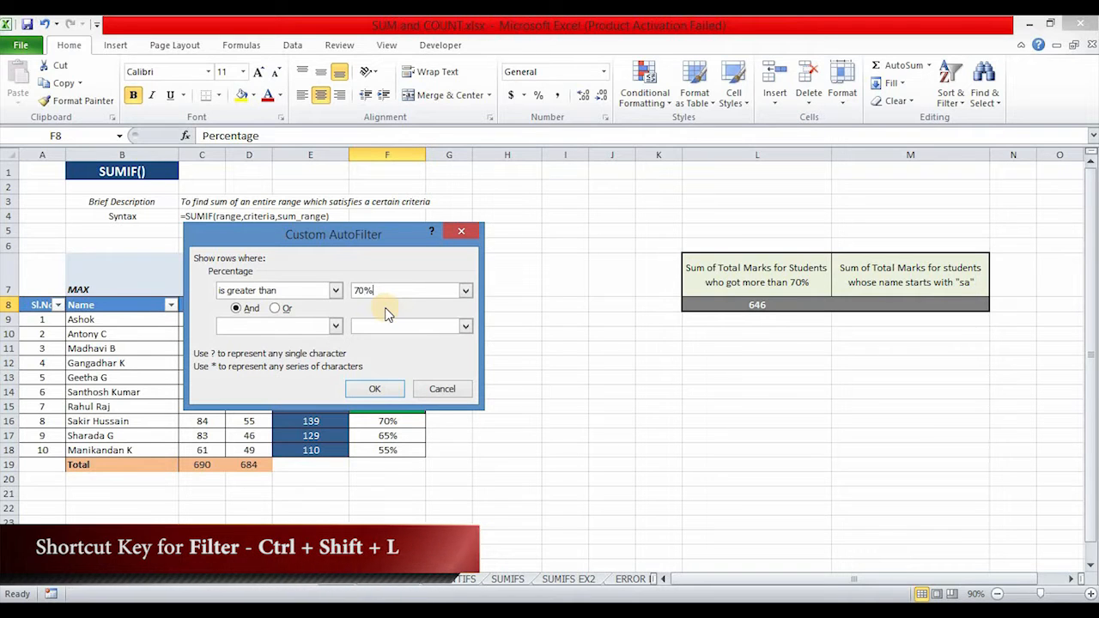
{"action": "left_click", "coordinate": [374, 389]}
{"action": "left_click", "coordinate": [372, 377]}
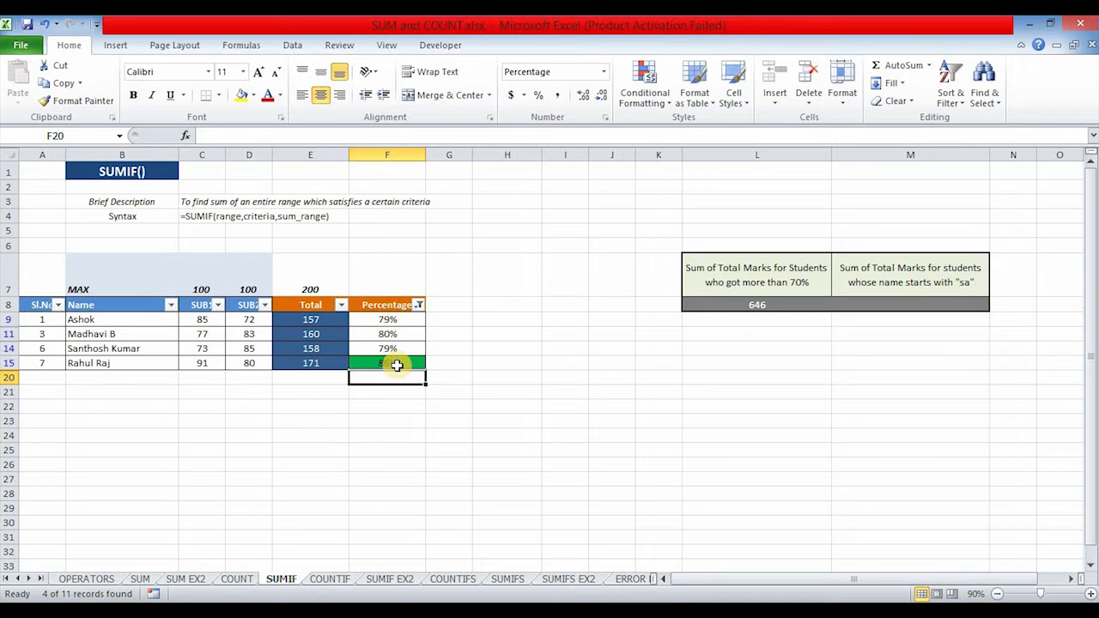
{"action": "left_click", "coordinate": [312, 321]}
{"action": "left_click_drag", "start_coordinate": [317, 346], "coordinate": [319, 367]}
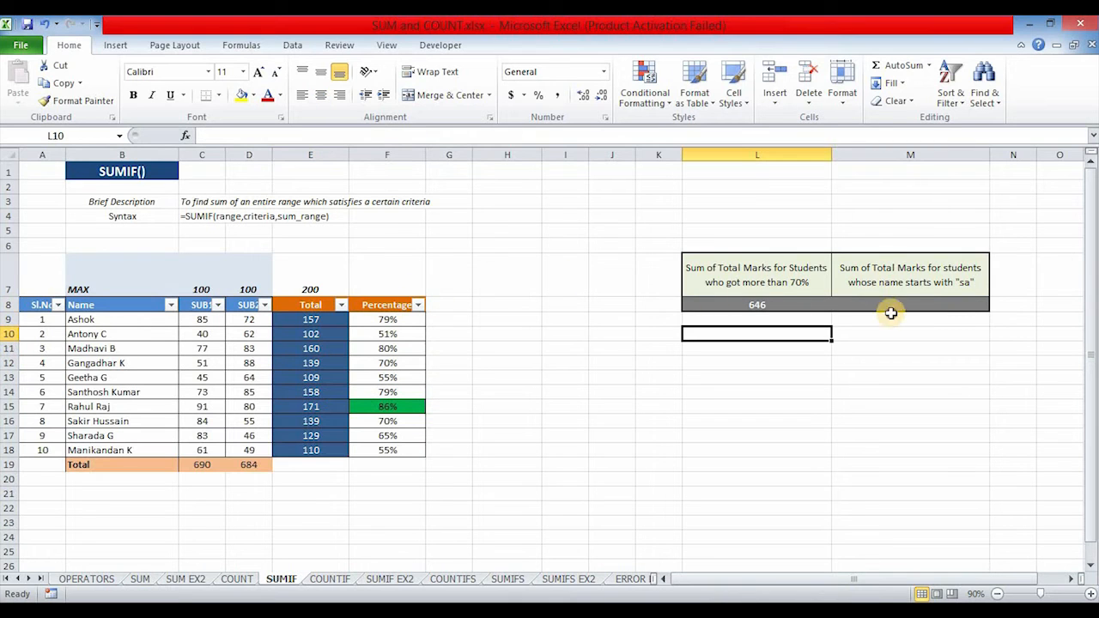
Enter =SUMIF(B9:B18,"SA*",E9:E18) in M8 to sum the total marks of students whose name starts with "sa".
{"action": "left_click", "coordinate": [890, 306]}
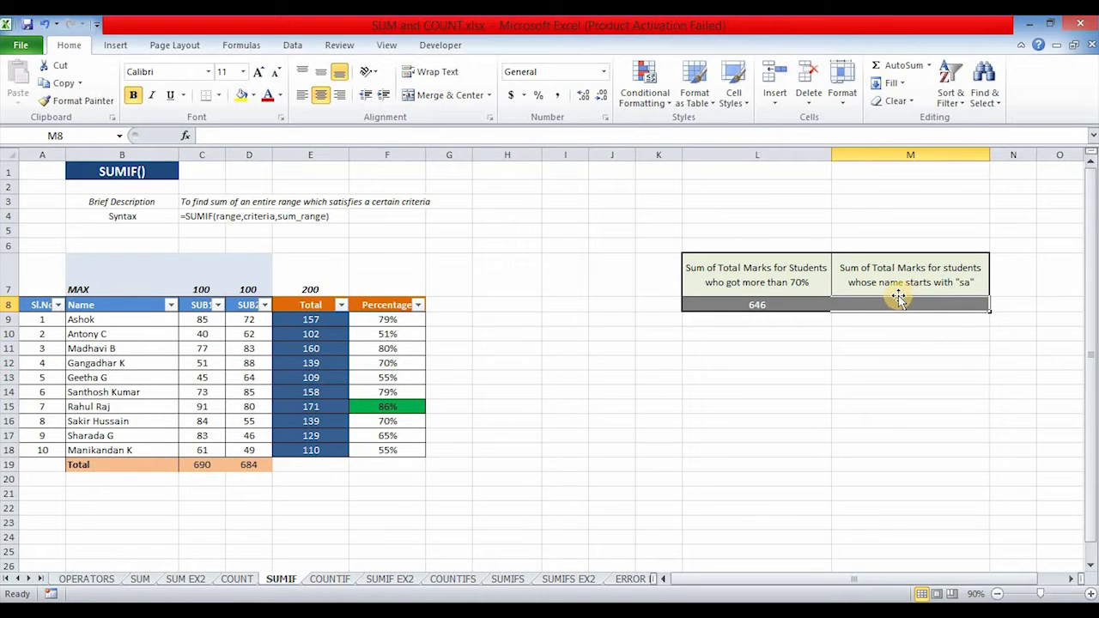
{"action": "type", "text": "=SUMIF("}
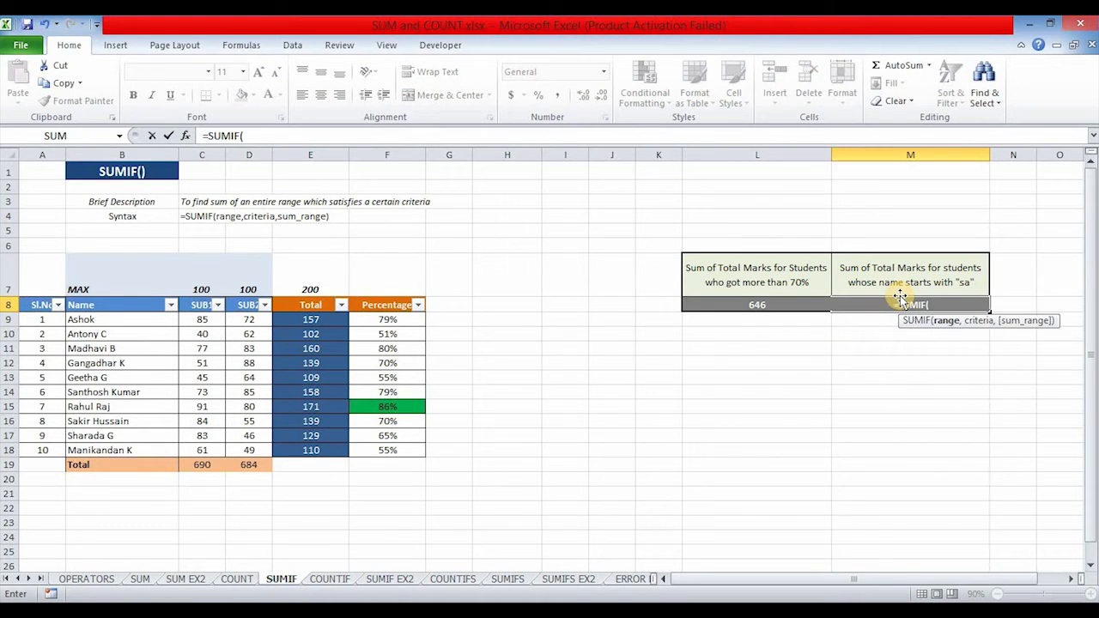
{"action": "left_click_drag", "start_coordinate": [101, 318], "coordinate": [91, 447]}
{"action": "type", "text": ","}
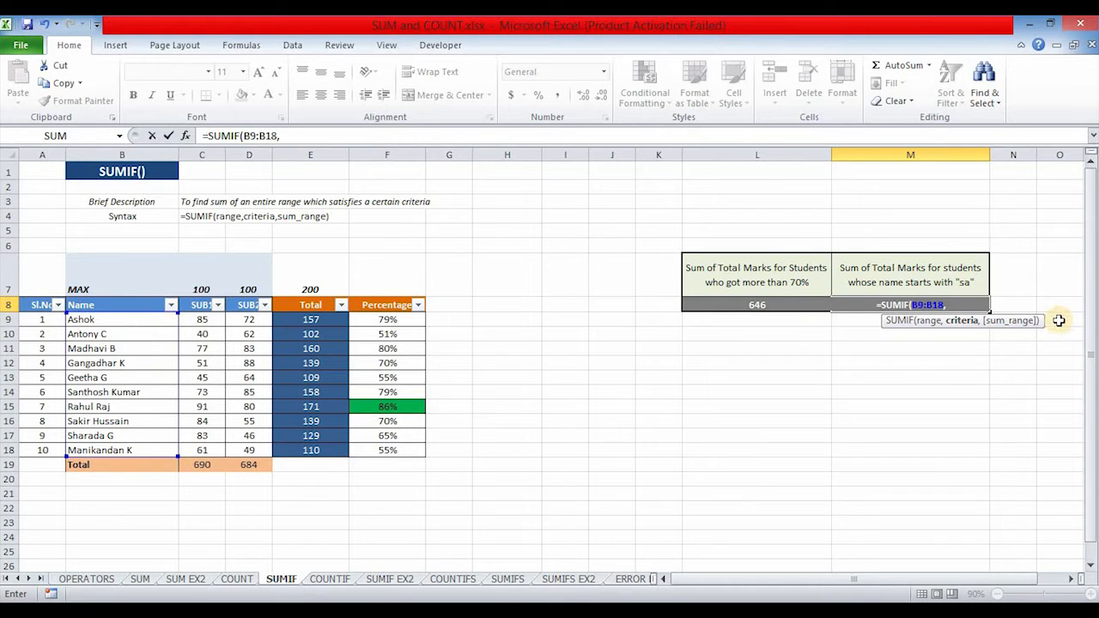
{"action": "type", "text": "\""}
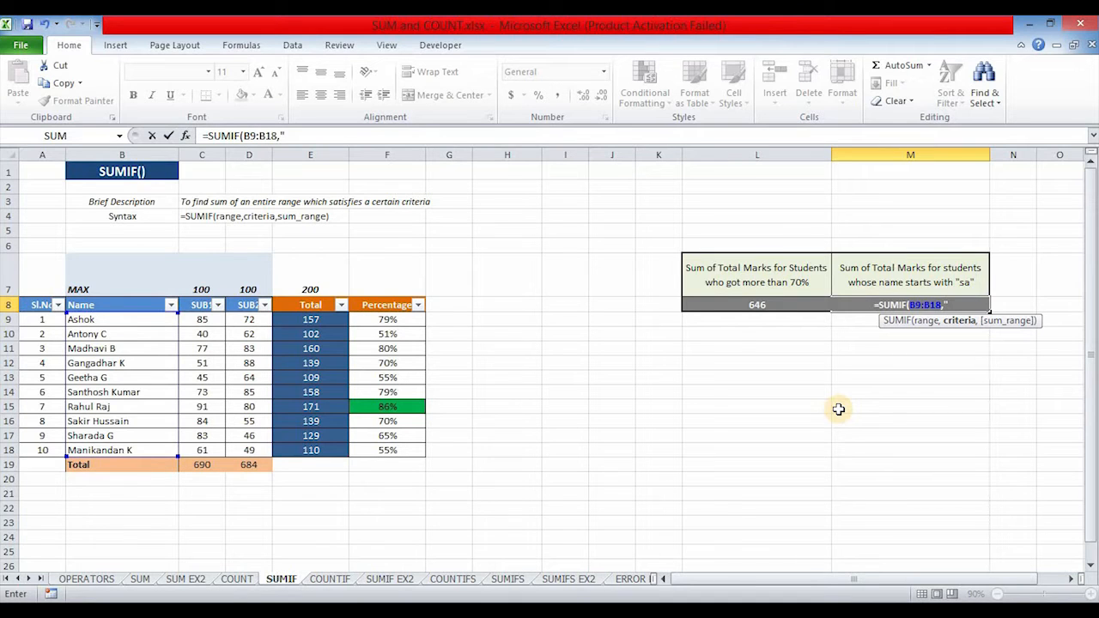
{"action": "type", "text": "SA"}
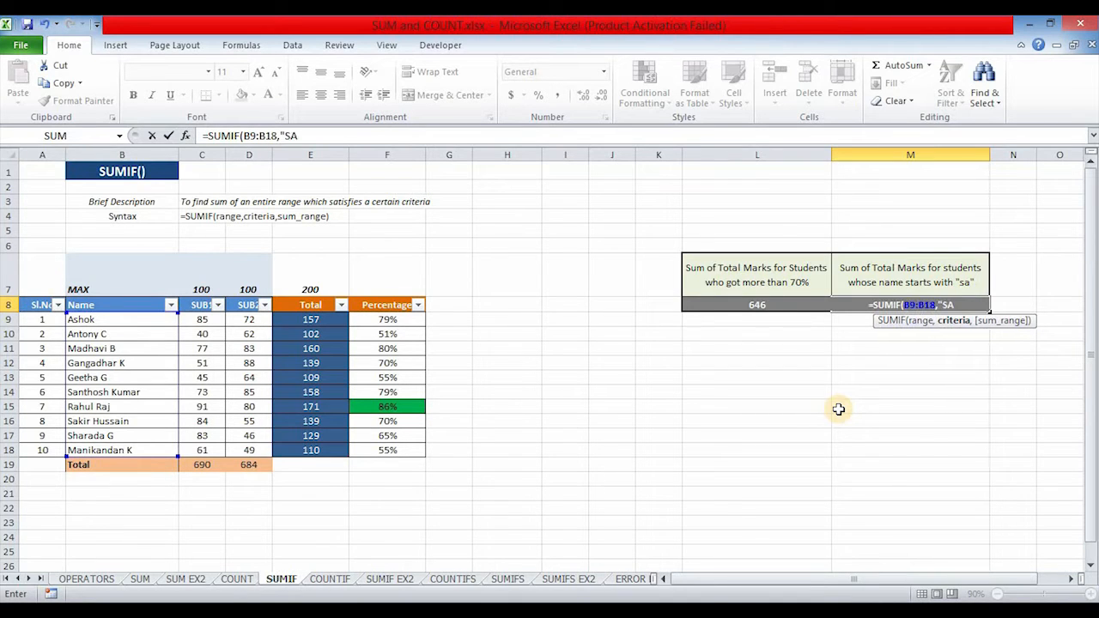
{"action": "type", "text": "*\""}
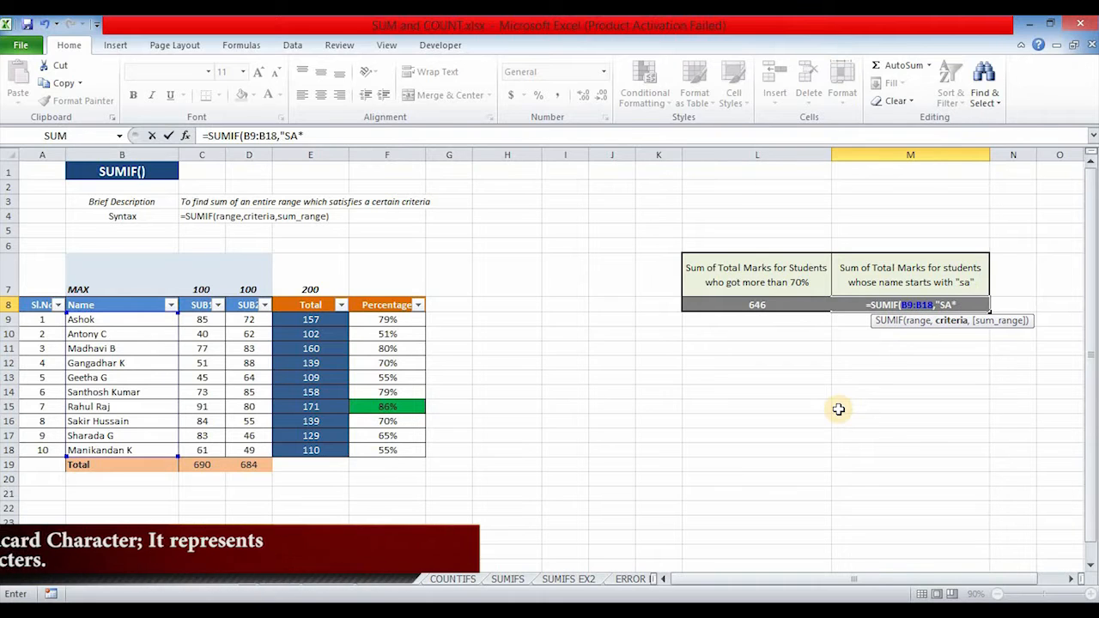
{"action": "type", "text": ","}
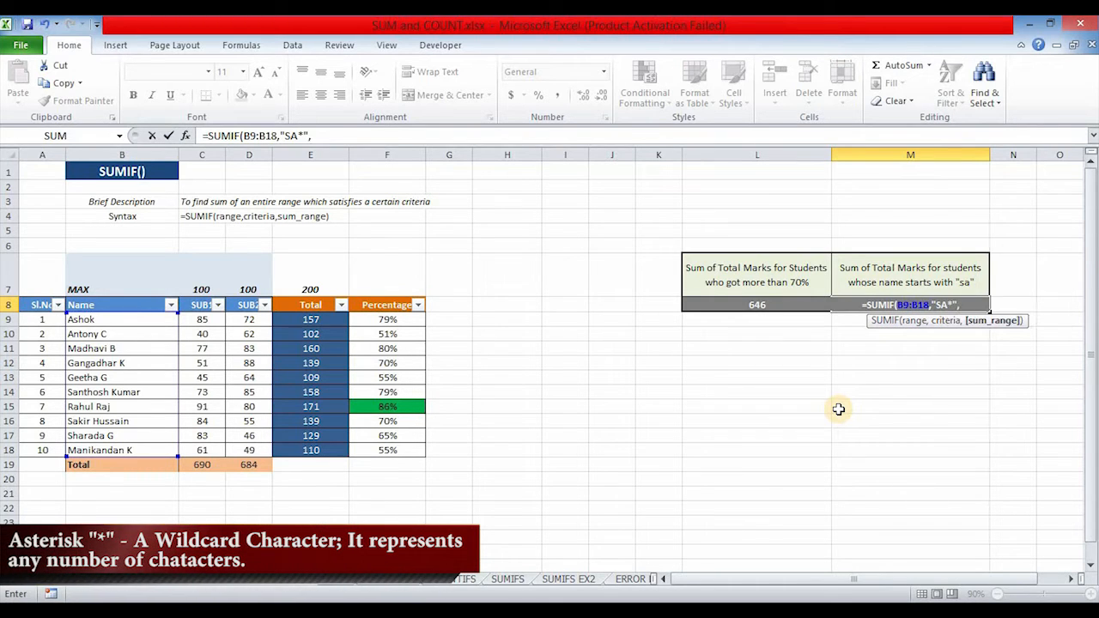
{"action": "left_click_drag", "start_coordinate": [282, 320], "coordinate": [280, 451]}
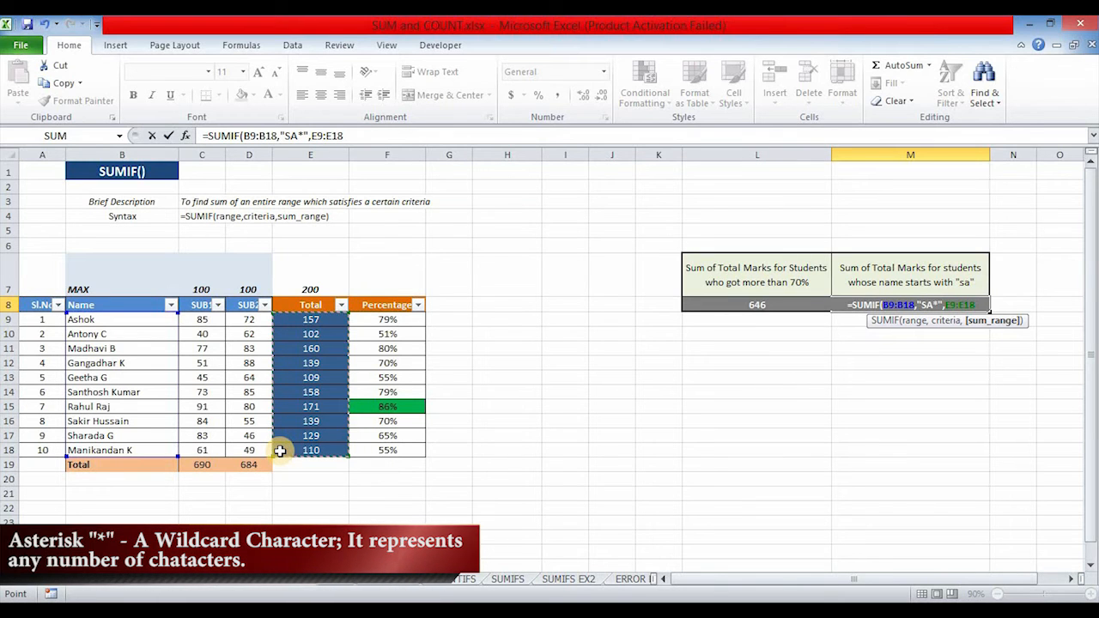
{"action": "type", "text": ")"}
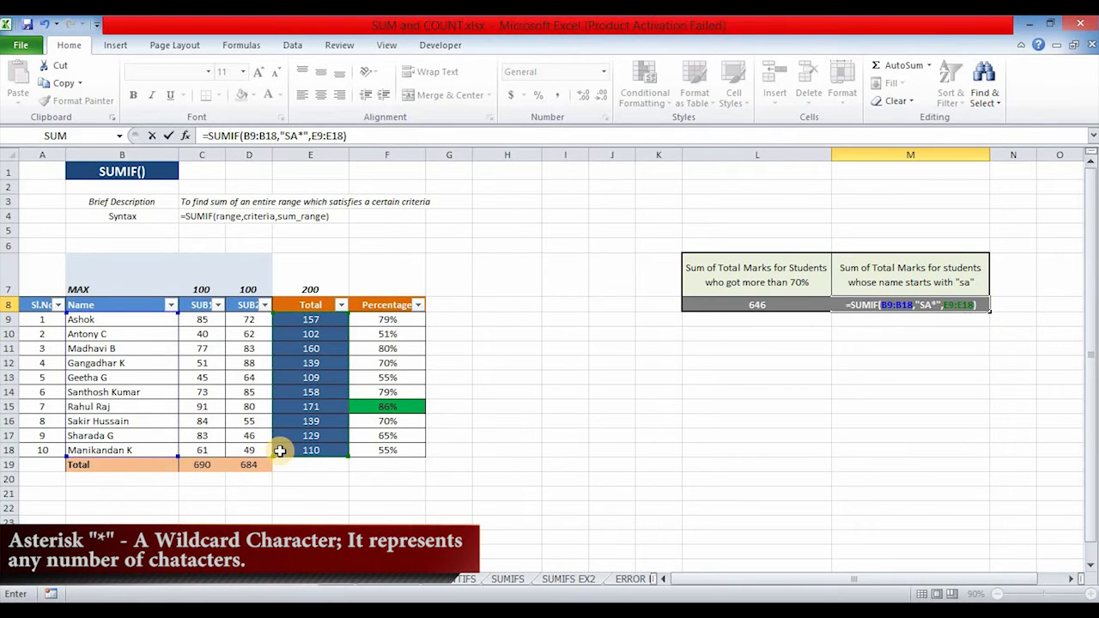
{"action": "key", "text": "Return"}
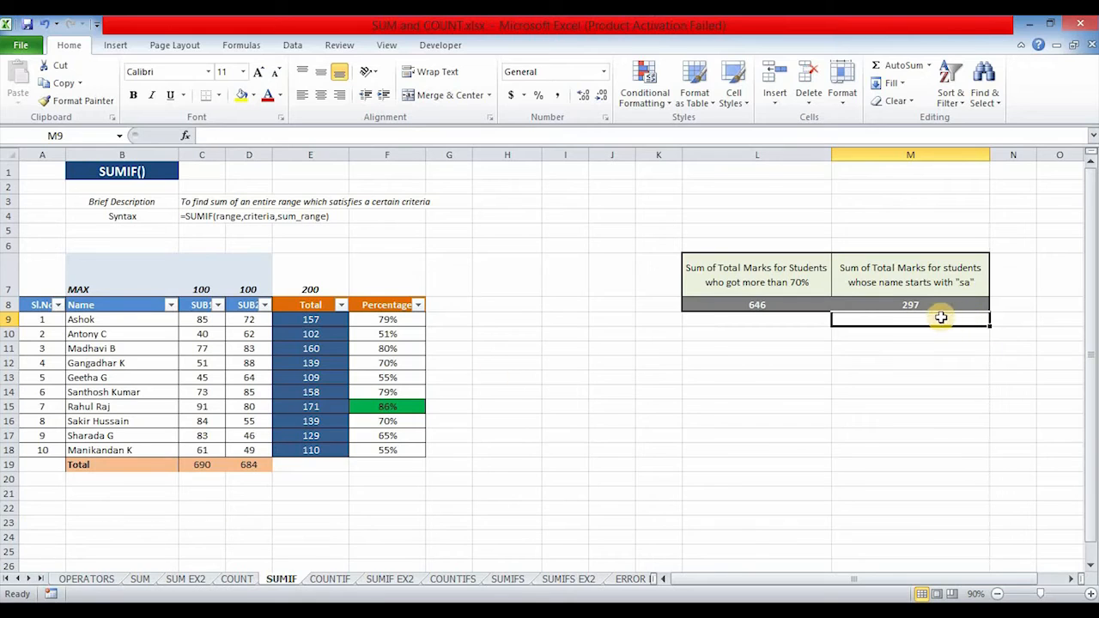
{"action": "left_click", "coordinate": [933, 304]}
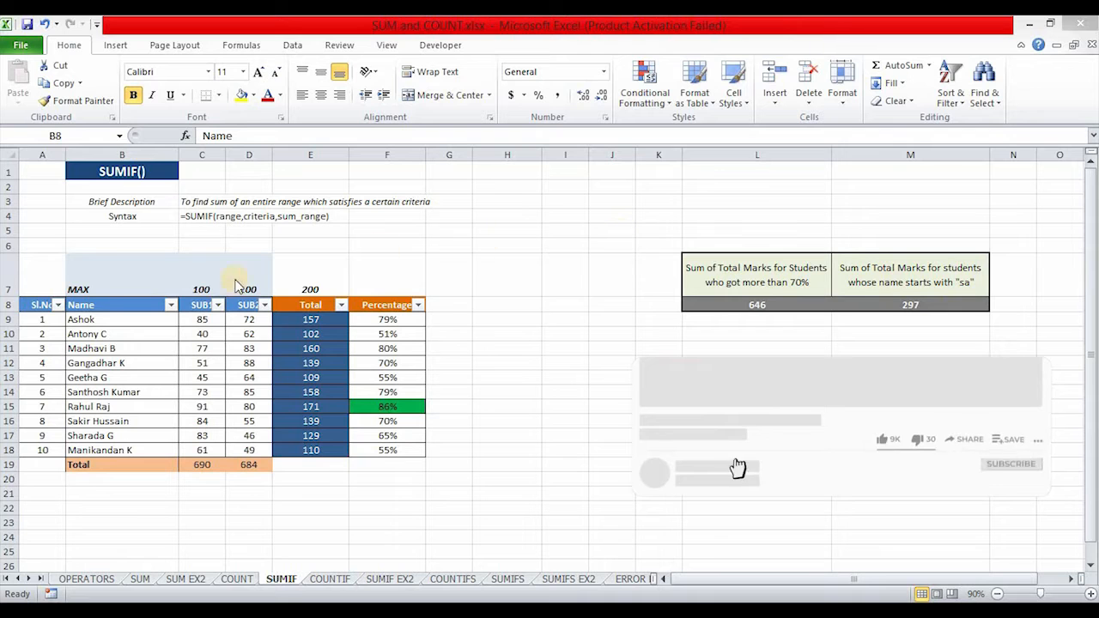
Filter the Name column to the two students whose names start with "Sa" and select their totals to check the sum.
{"action": "left_click", "coordinate": [108, 307]}
{"action": "left_click", "coordinate": [174, 306]}
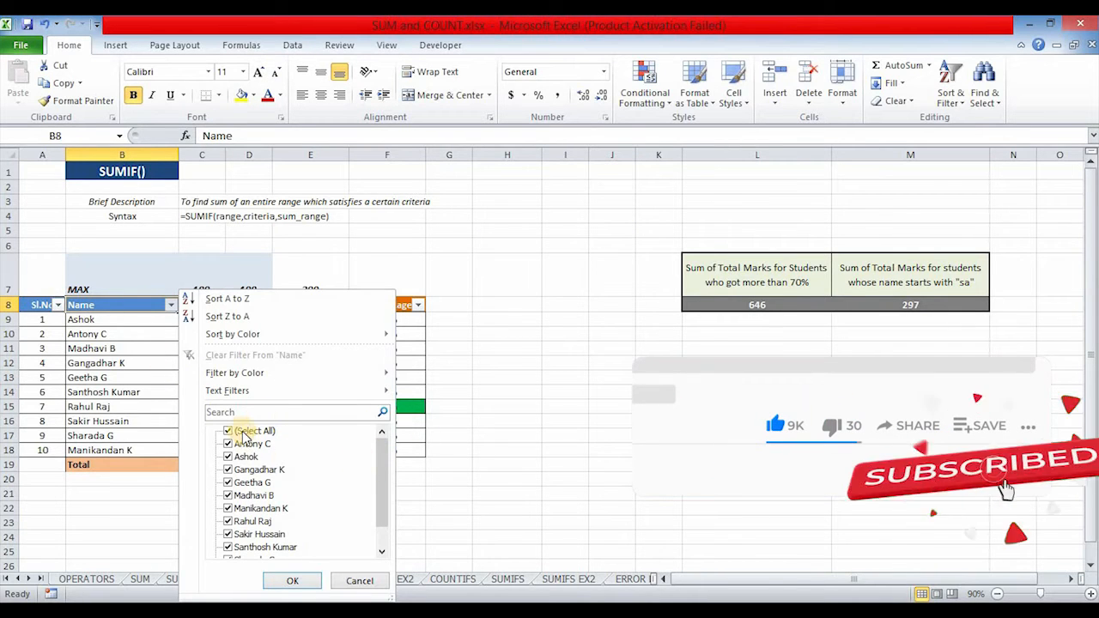
{"action": "left_click", "coordinate": [323, 432]}
{"action": "left_click_drag", "start_coordinate": [385, 488], "coordinate": [386, 507]}
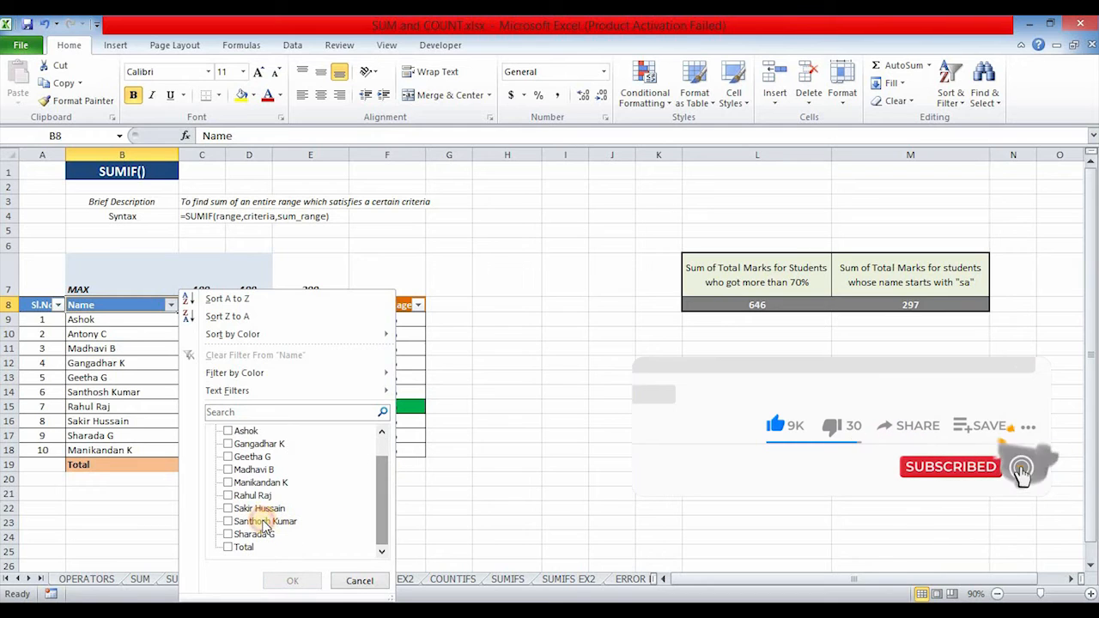
{"action": "left_click", "coordinate": [257, 509]}
{"action": "left_click", "coordinate": [256, 521]}
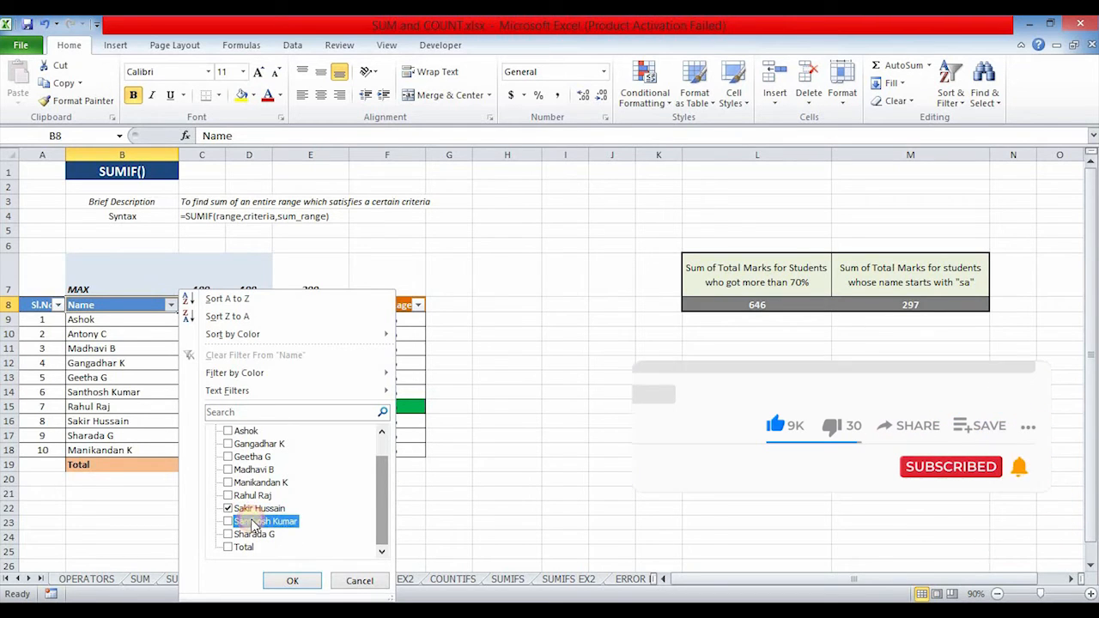
{"action": "left_click", "coordinate": [292, 580]}
{"action": "mouse_move", "coordinate": [313, 319]}
{"action": "left_mouse_down"}
{"action": "mouse_move", "coordinate": [327, 337]}
{"action": "mouse_move", "coordinate": [296, 332]}
{"action": "left_mouse_up"}
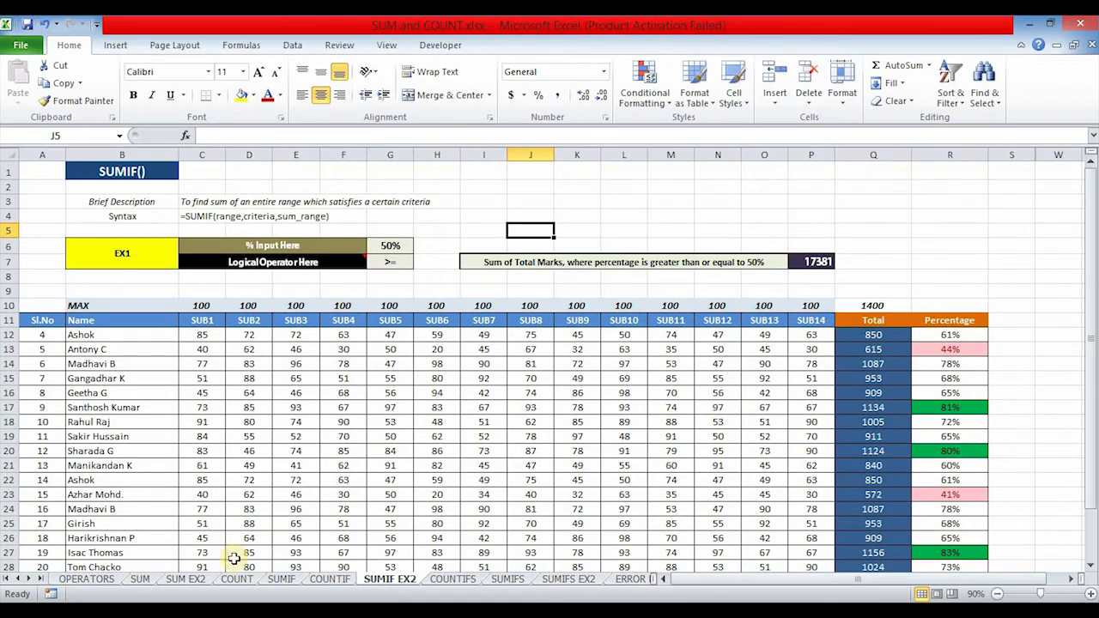
On the SUMIF EX2 sheet, set the percentage input in G6 to 70% and the logical operator in G7 to <=.
{"action": "scroll", "coordinate": [189, 558], "scroll_direction": "down", "scroll_amount": 5}
{"action": "scroll", "coordinate": [195, 545], "scroll_direction": "up", "scroll_amount": 5}
{"action": "key", "text": "Right"}
{"action": "key", "text": "Right"}
{"action": "left_click", "coordinate": [391, 245]}
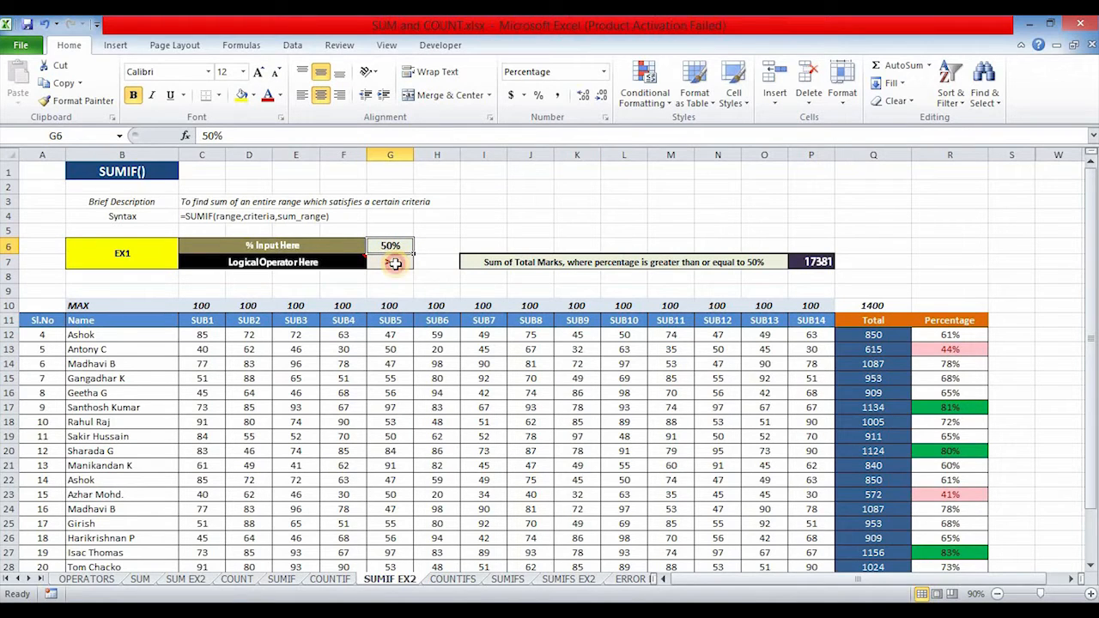
{"action": "left_click", "coordinate": [394, 264]}
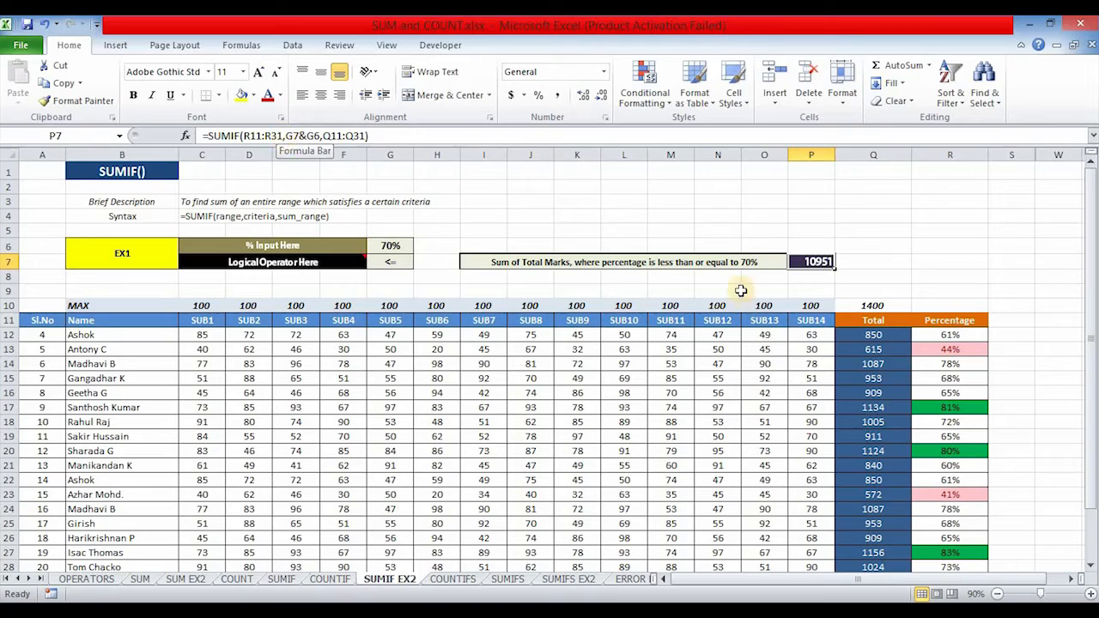
Examine the SUMIF formula in P7, which joins the operator and percentage input cells as its criterion.
{"action": "left_click", "coordinate": [953, 323]}
{"action": "left_click", "coordinate": [816, 262]}
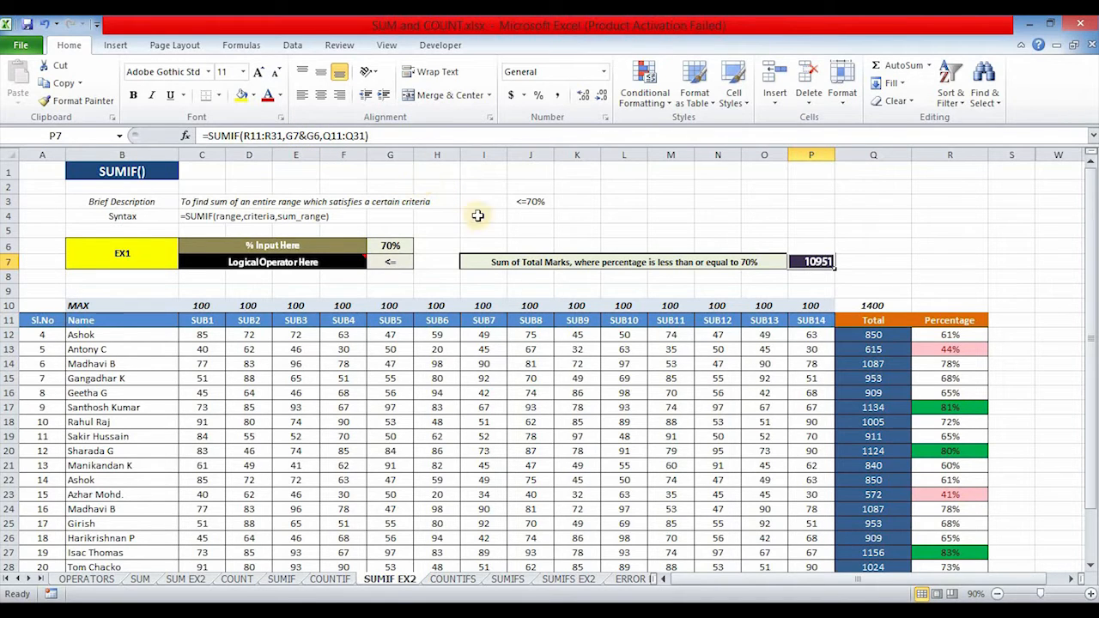
{"action": "left_click", "coordinate": [891, 335]}
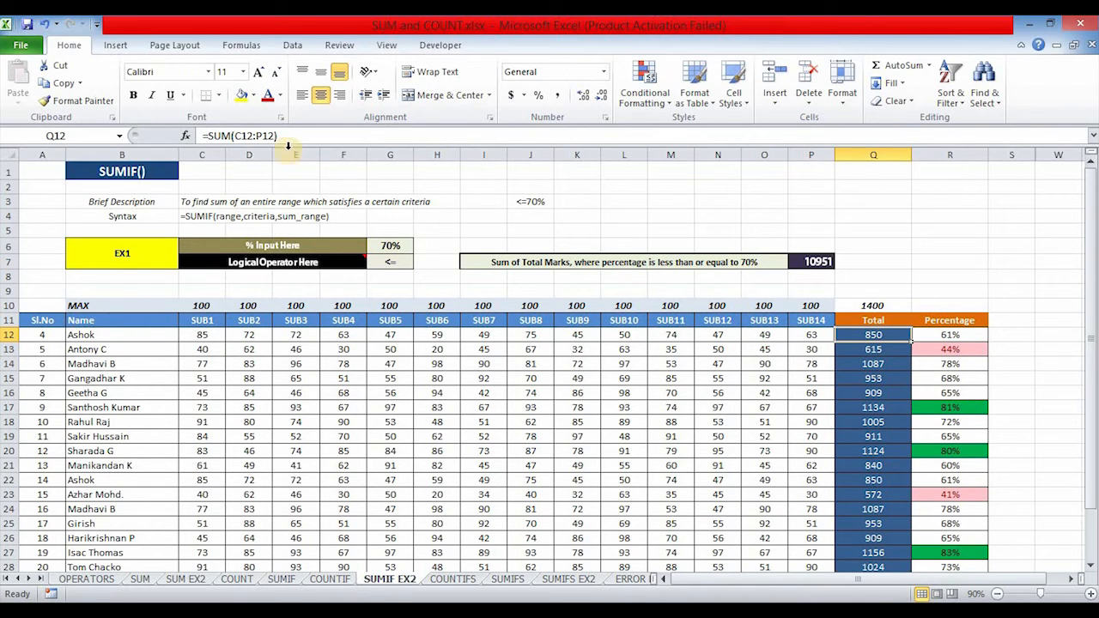
{"action": "left_click", "coordinate": [831, 264]}
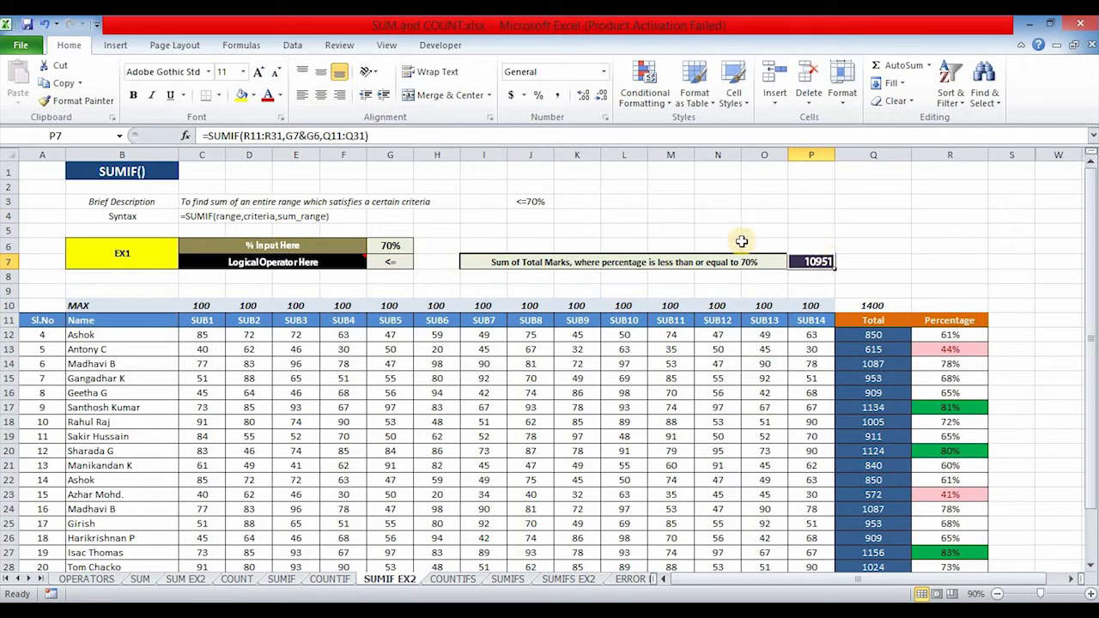
{"action": "left_click", "coordinate": [810, 230]}
{"action": "left_click", "coordinate": [818, 260]}
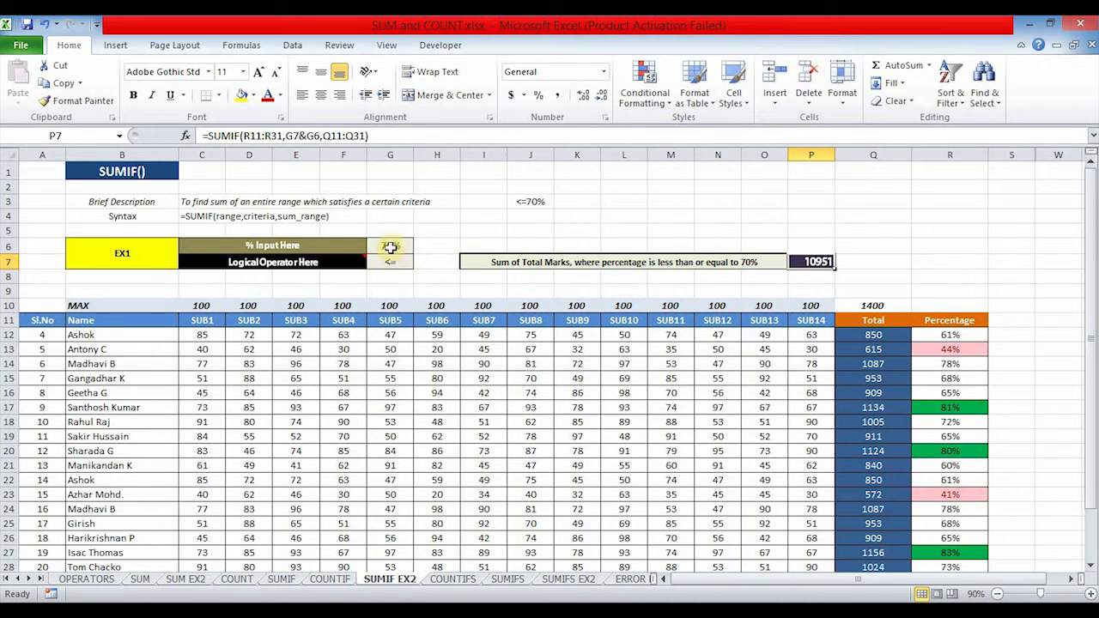
Turn on filtering for the marks table's header row and filter Percentage to values less than or equal to 70%.
{"action": "left_click", "coordinate": [42, 320]}
{"action": "key", "text": "ctrl+shift+l"}
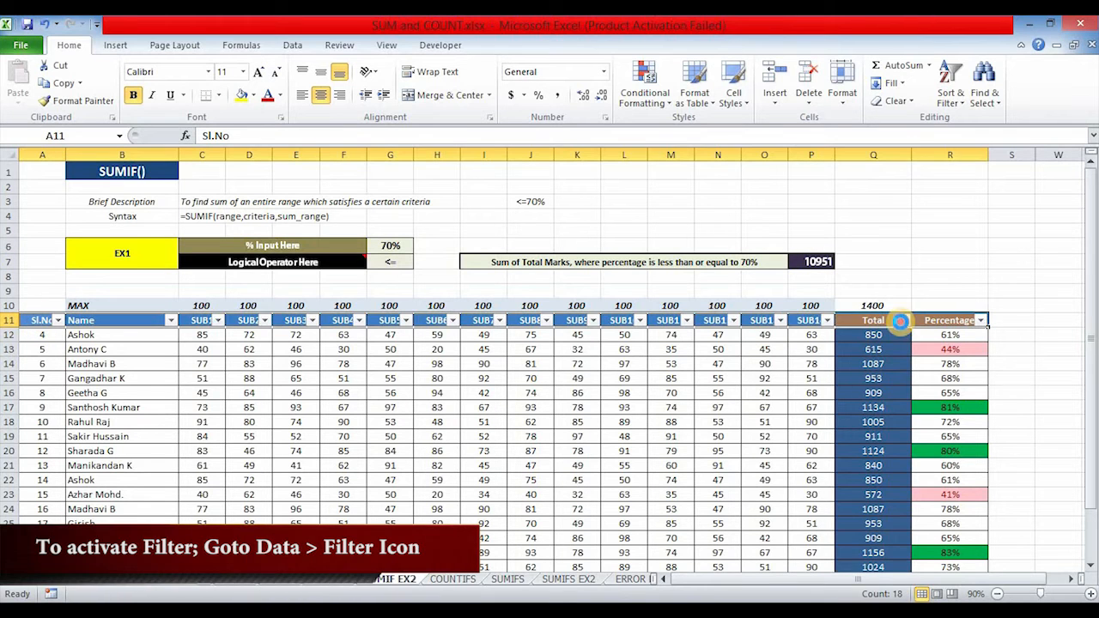
{"action": "left_click", "coordinate": [904, 320]}
{"action": "left_click", "coordinate": [981, 320]}
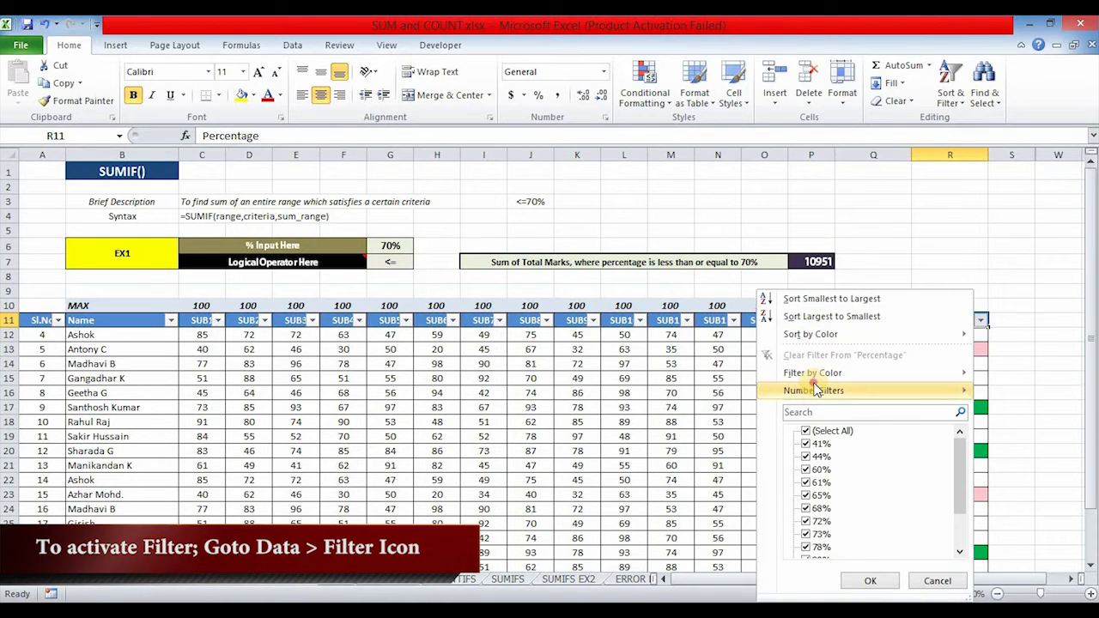
{"action": "left_click", "coordinate": [813, 391]}
{"action": "left_click", "coordinate": [653, 486]}
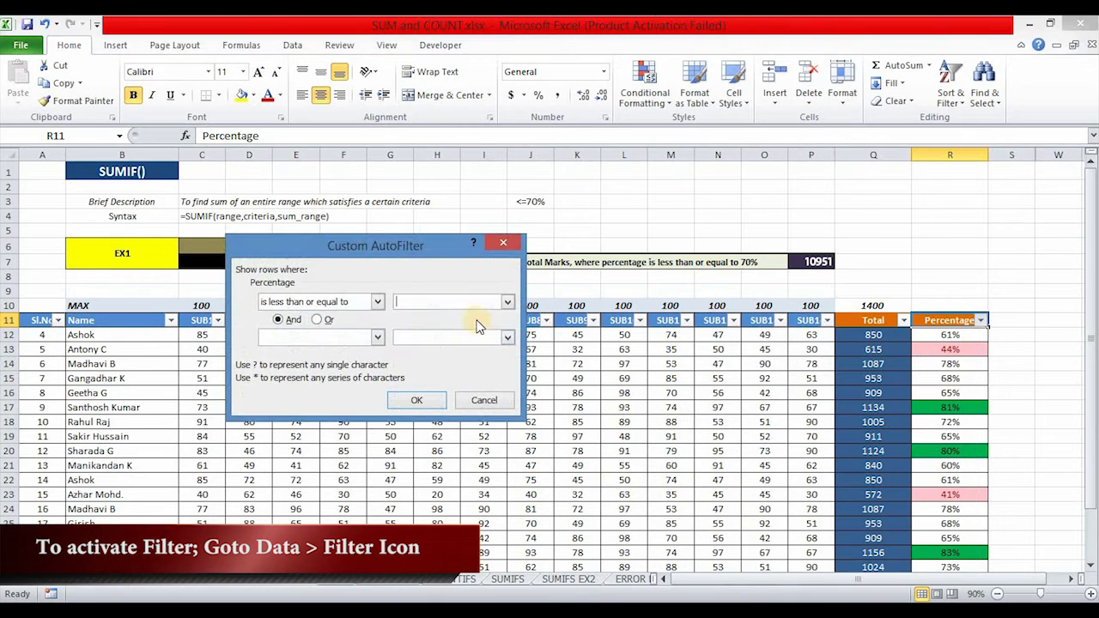
{"action": "type", "text": "70"}
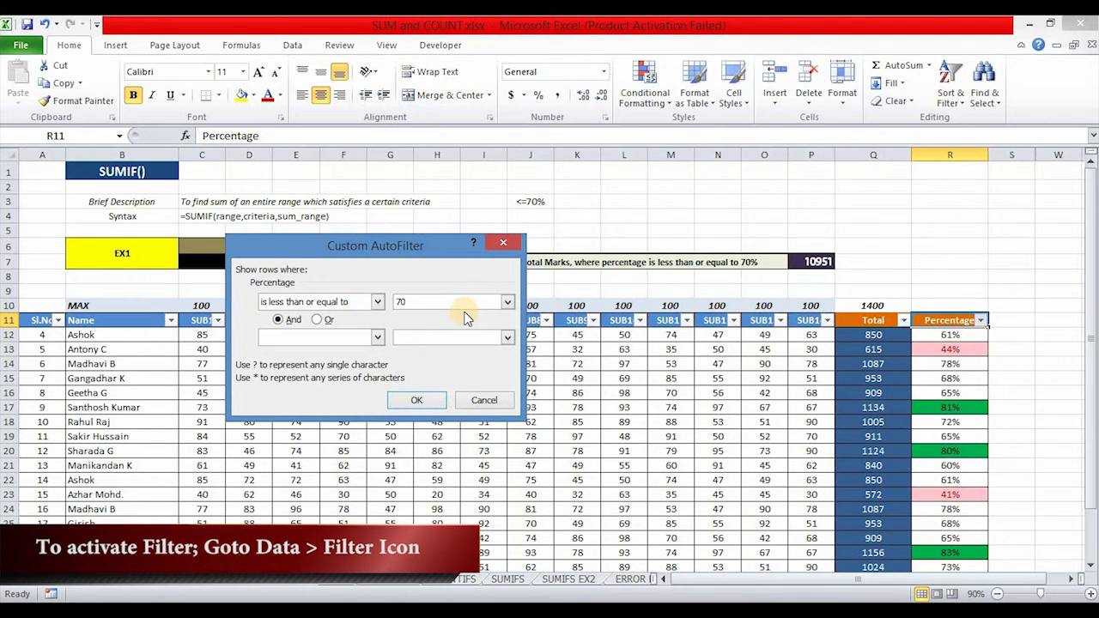
{"action": "type", "text": "%"}
{"action": "left_click", "coordinate": [423, 399]}
Select the filtered totals in the Total column to check their sum against the result in P7.
{"action": "left_click", "coordinate": [1008, 262]}
{"action": "left_click_drag", "start_coordinate": [876, 337], "coordinate": [864, 509]}
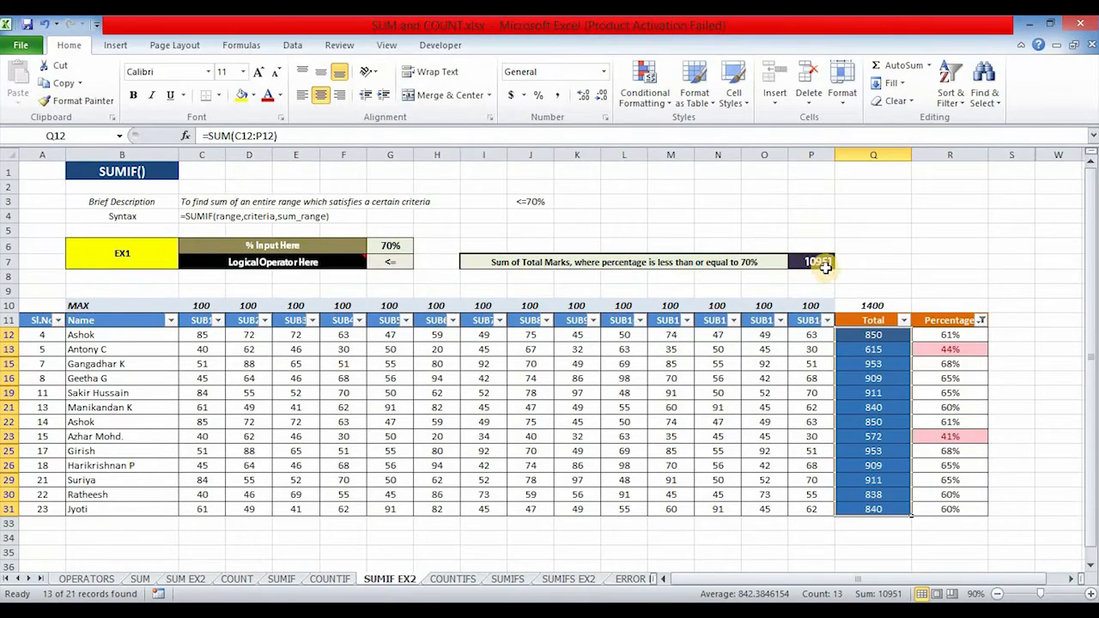
{"action": "left_click", "coordinate": [884, 274]}
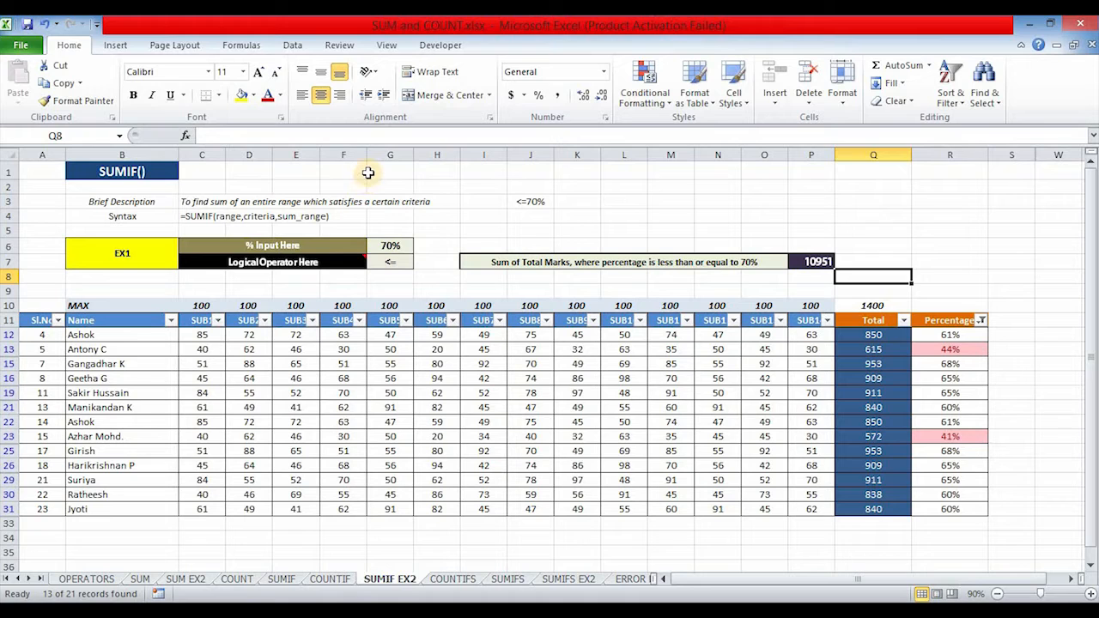
{"action": "left_click", "coordinate": [436, 227]}
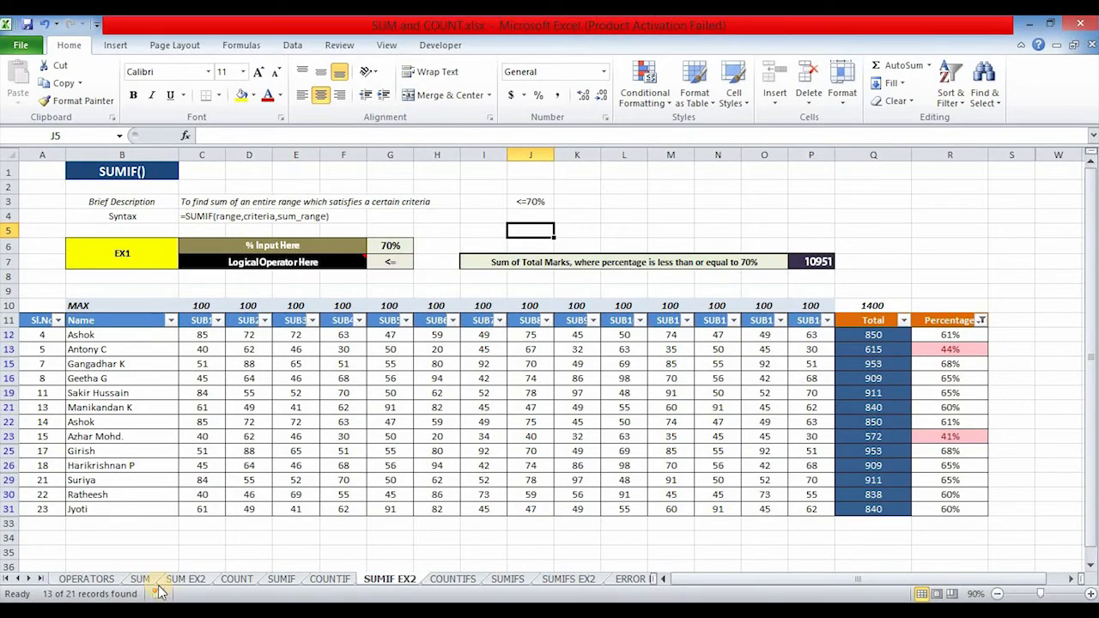
Go to the SUM sheet, follow its SUMIFS() link, and review the brief description and syntax there.
{"action": "left_click", "coordinate": [140, 579]}
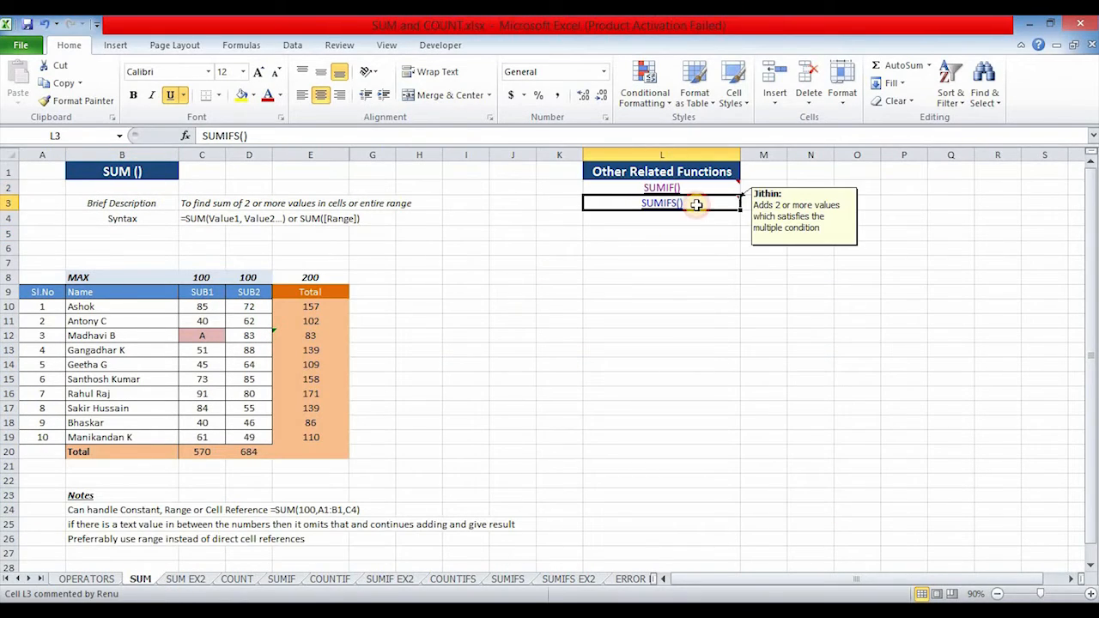
{"action": "left_click", "coordinate": [661, 203]}
{"action": "left_click", "coordinate": [141, 202]}
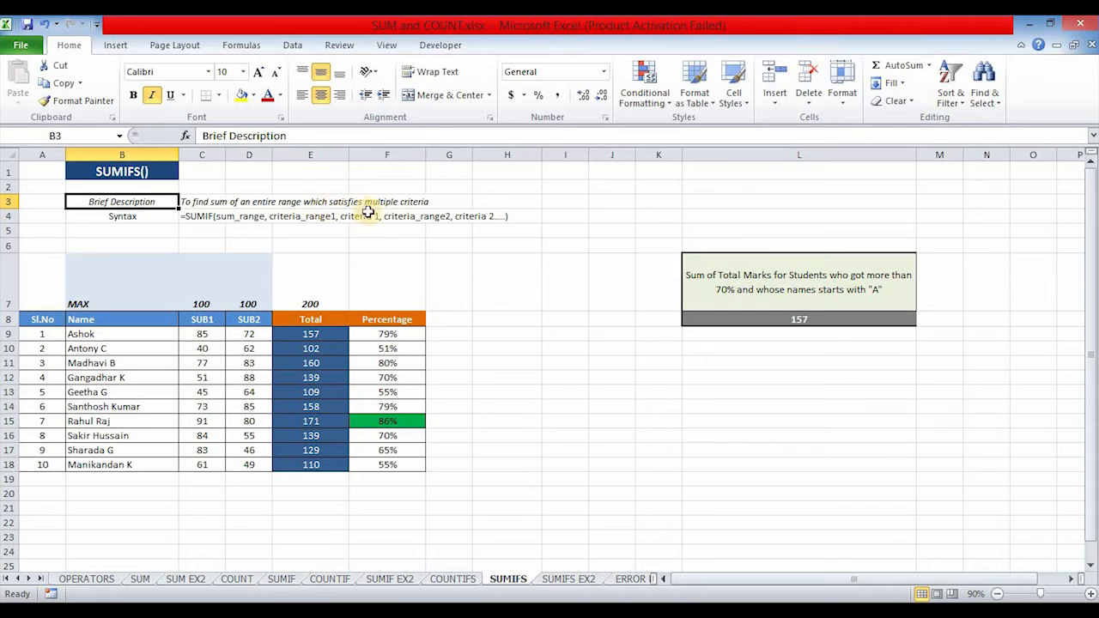
{"action": "left_click", "coordinate": [119, 218]}
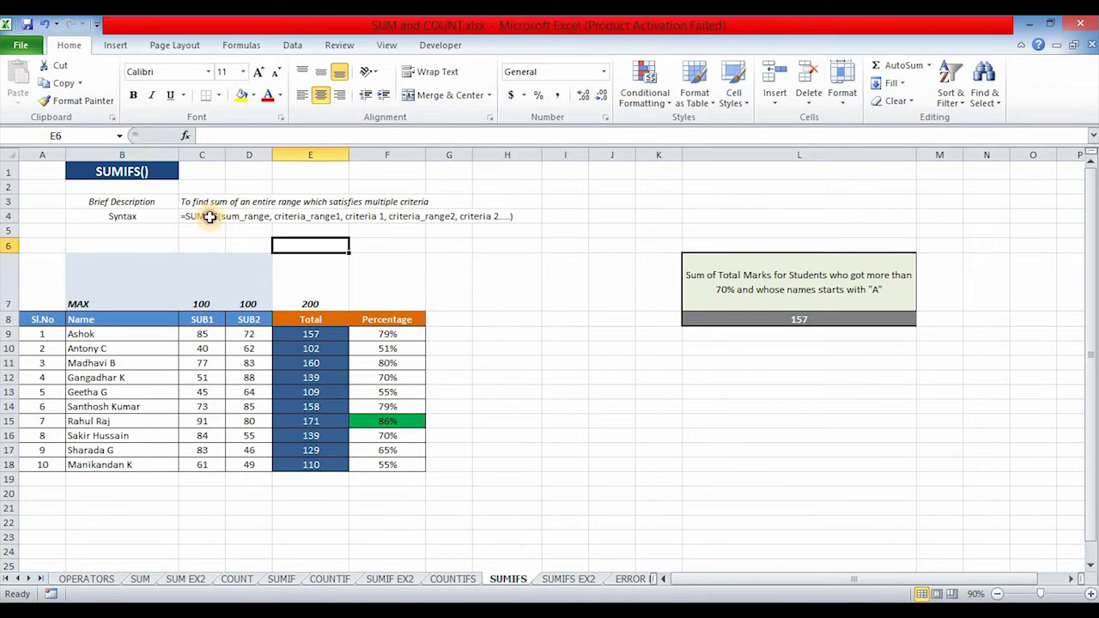
{"action": "left_click", "coordinate": [209, 218]}
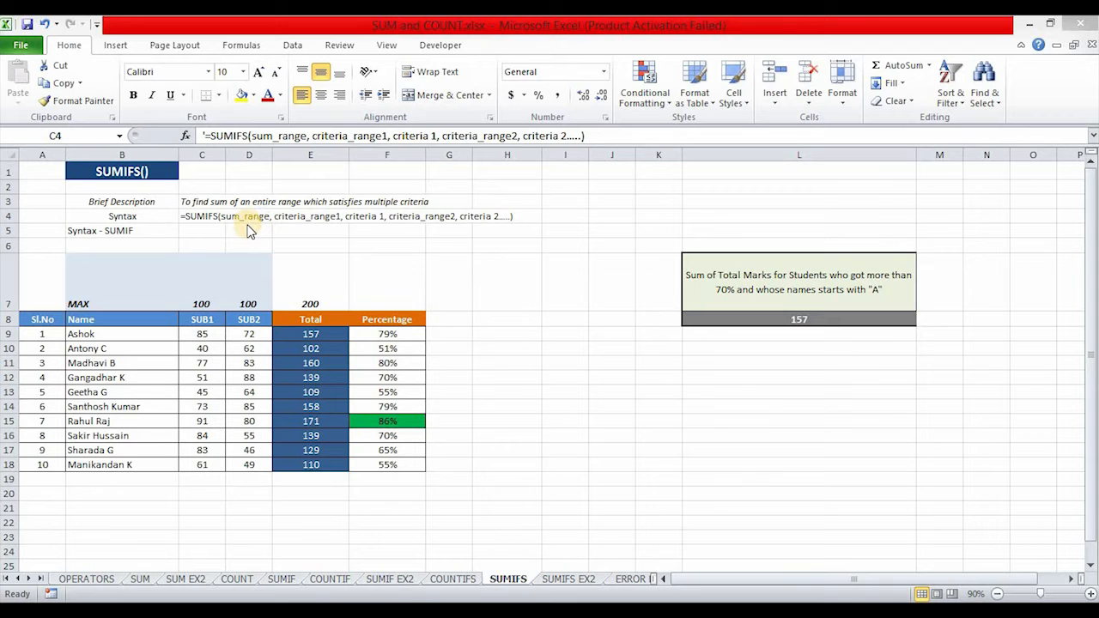
Start a SUMIFS formula in L8 with the totals E9:E18 as the sum range.
{"action": "left_click", "coordinate": [744, 290]}
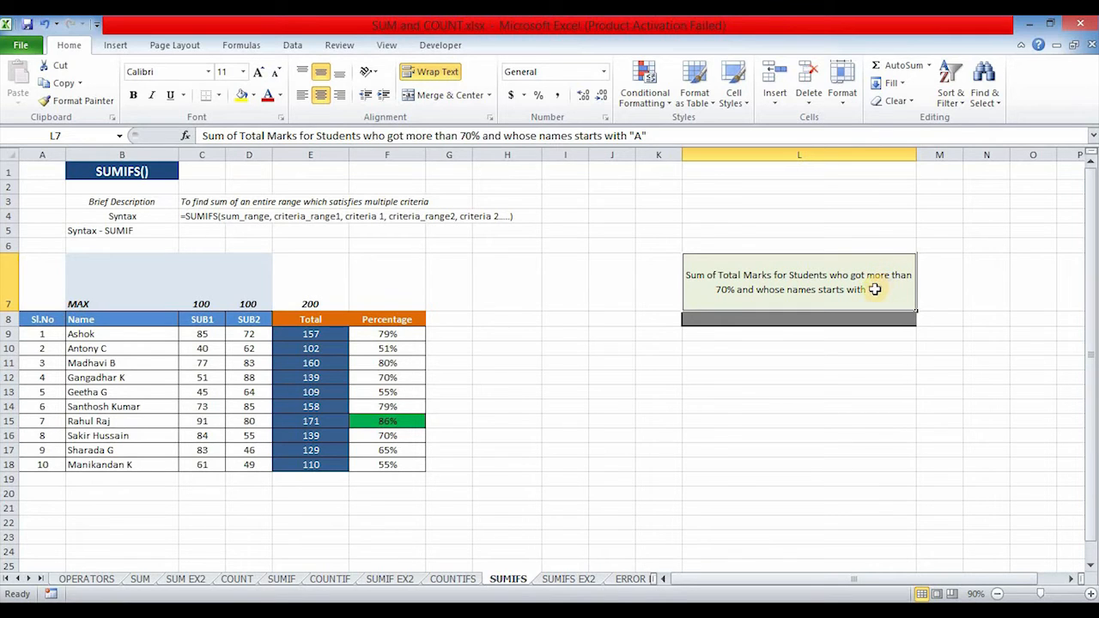
{"action": "left_click", "coordinate": [794, 315]}
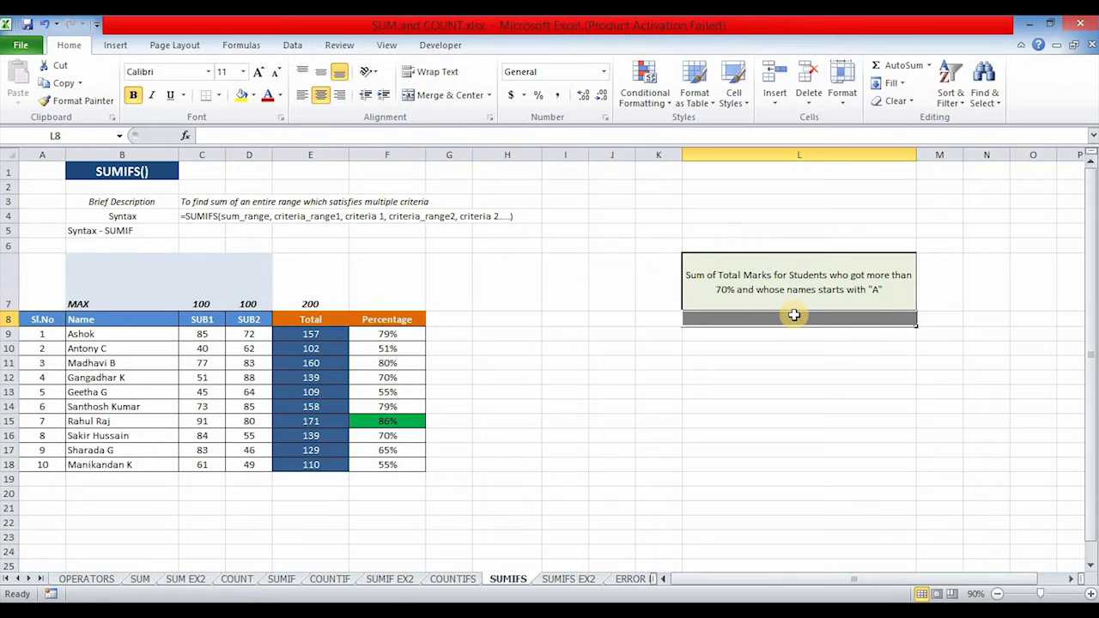
{"action": "type", "text": "=SUM"}
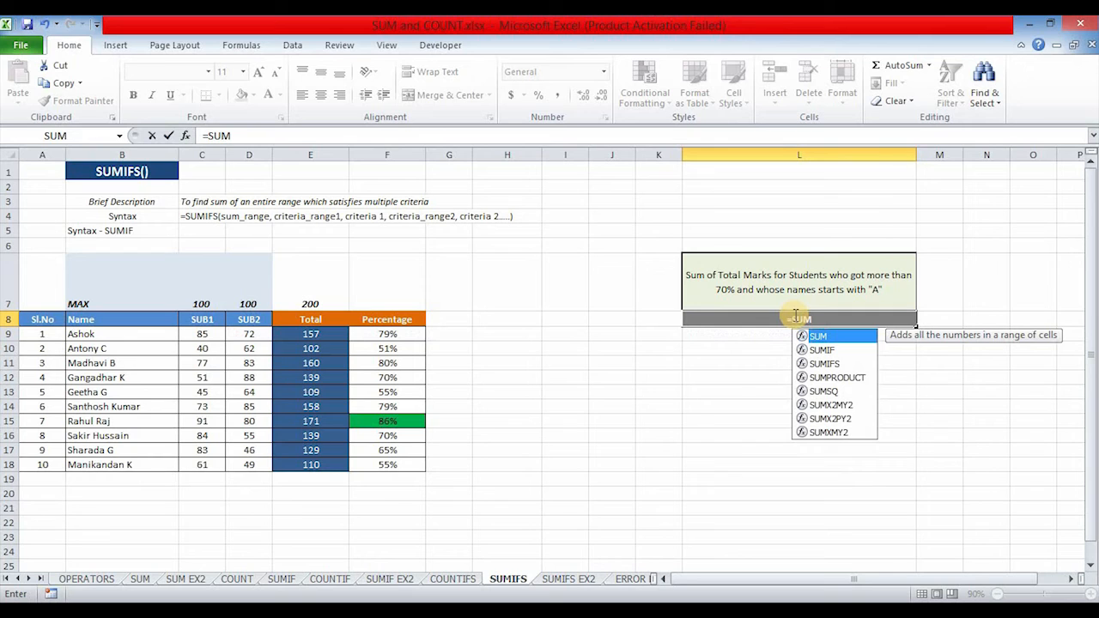
{"action": "type", "text": "IFS"}
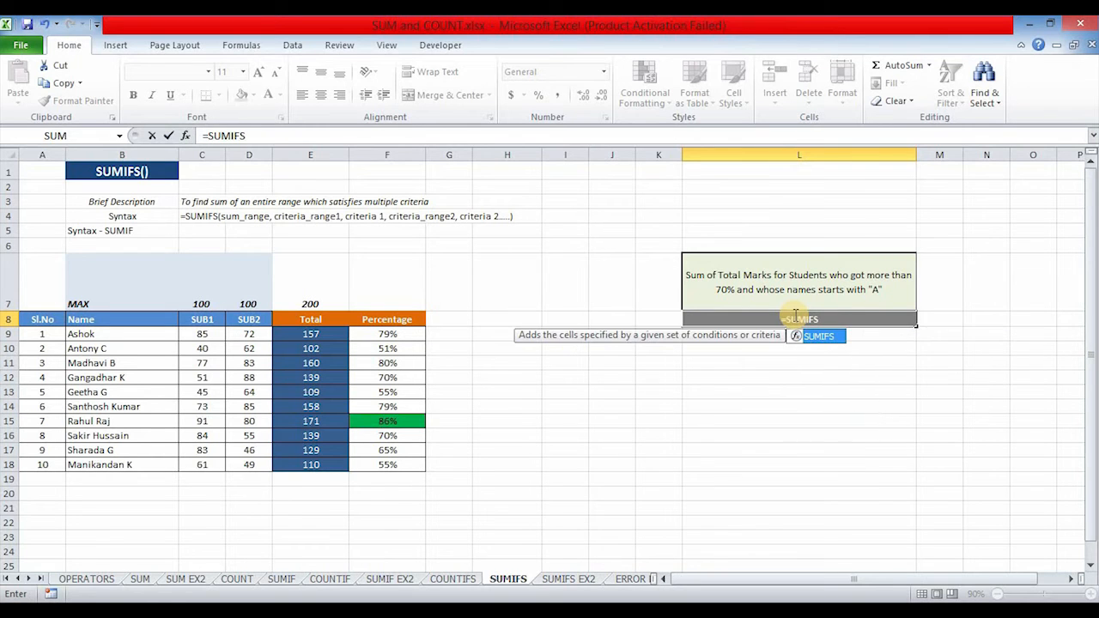
{"action": "type", "text": "("}
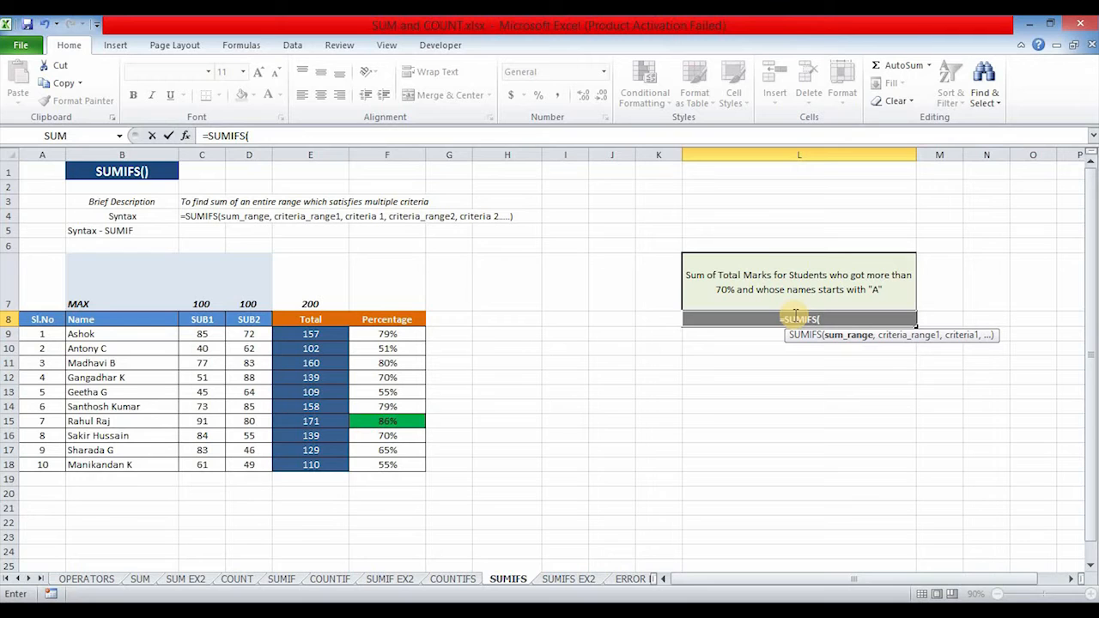
{"action": "left_click", "coordinate": [309, 336]}
{"action": "left_click_drag", "start_coordinate": [306, 350], "coordinate": [309, 458]}
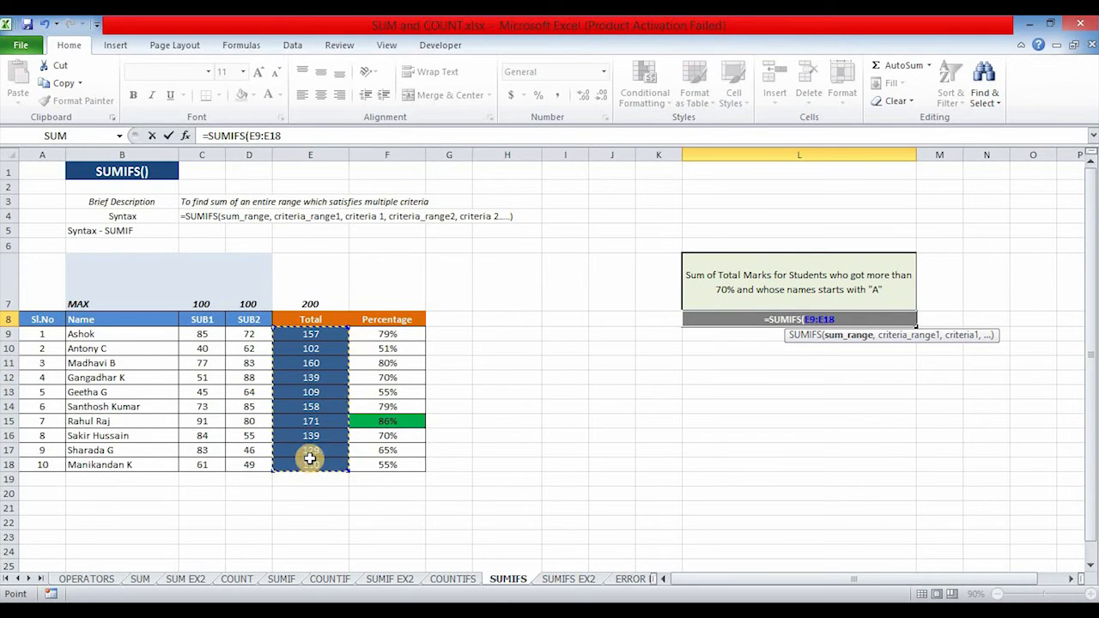
Complete the L8 formula as =SUMIFS(E9:E18,F9:F18,">70%",B9:B18,"A*") and reselect the cell to review it.
{"action": "type", "text": ","}
{"action": "left_click_drag", "start_coordinate": [387, 334], "coordinate": [380, 461]}
{"action": "type", "text": ","}
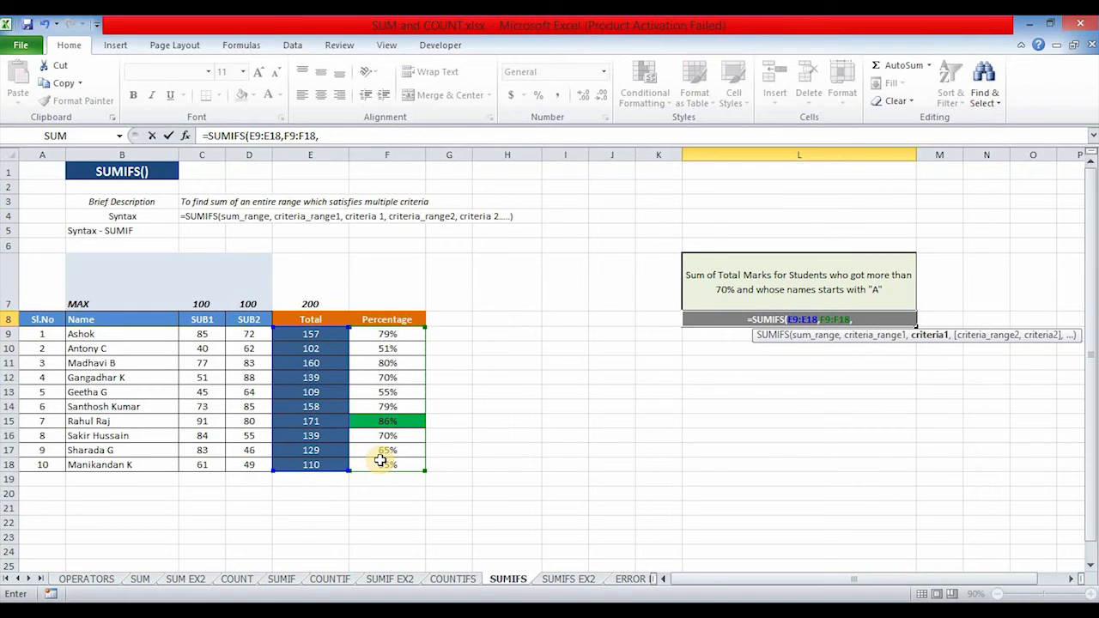
{"action": "type", "text": "\">70%\","}
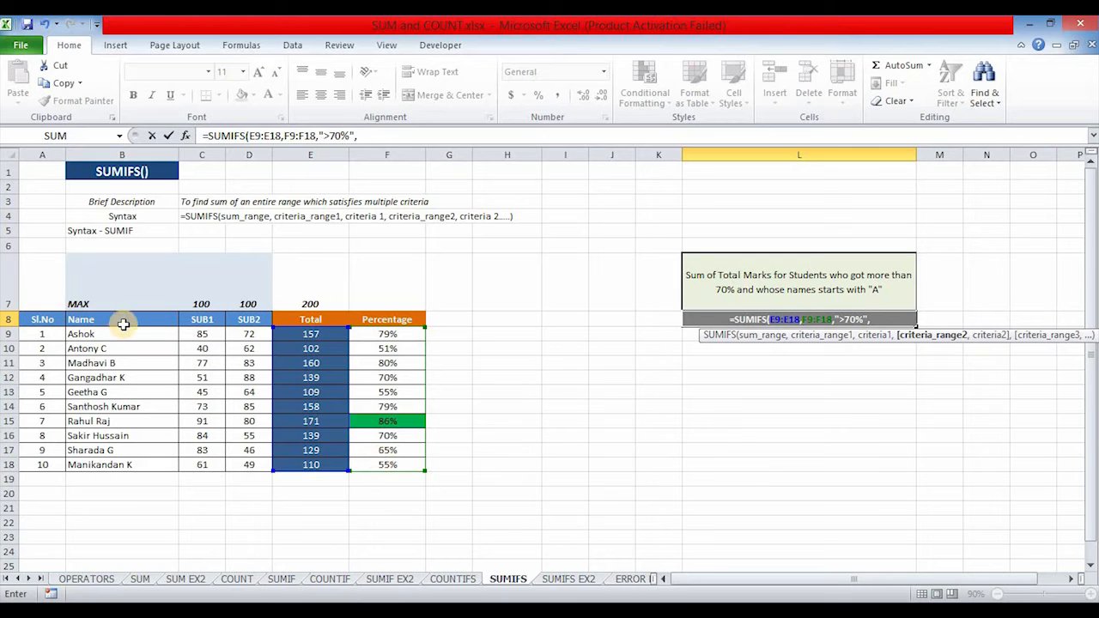
{"action": "left_click_drag", "start_coordinate": [121, 335], "coordinate": [119, 475]}
{"action": "type", "text": ",\""}
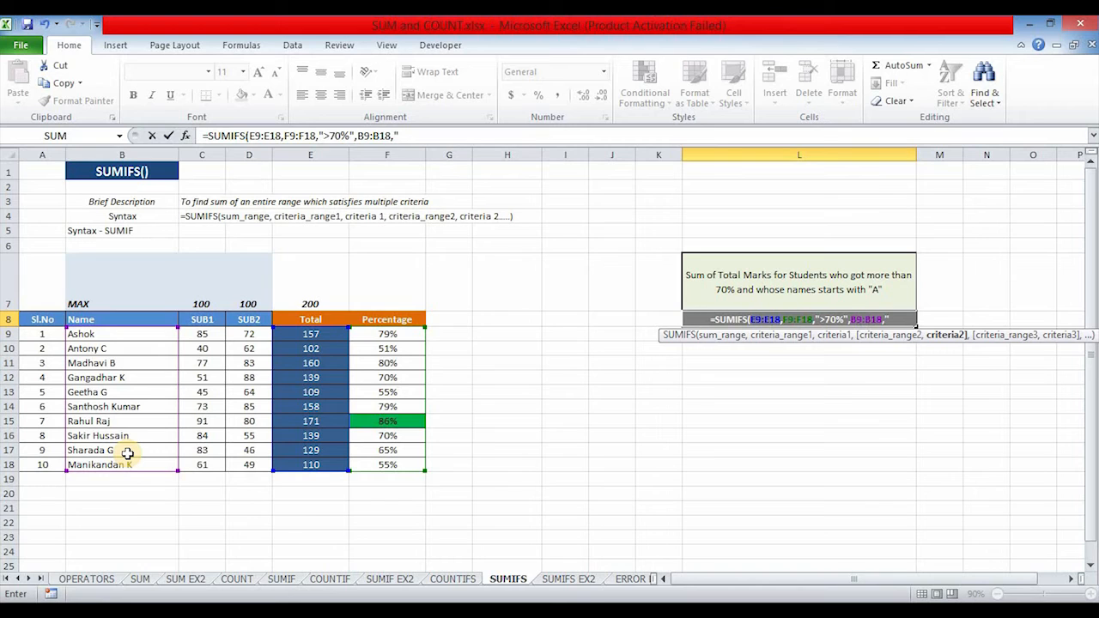
{"action": "type", "text": "A*\""}
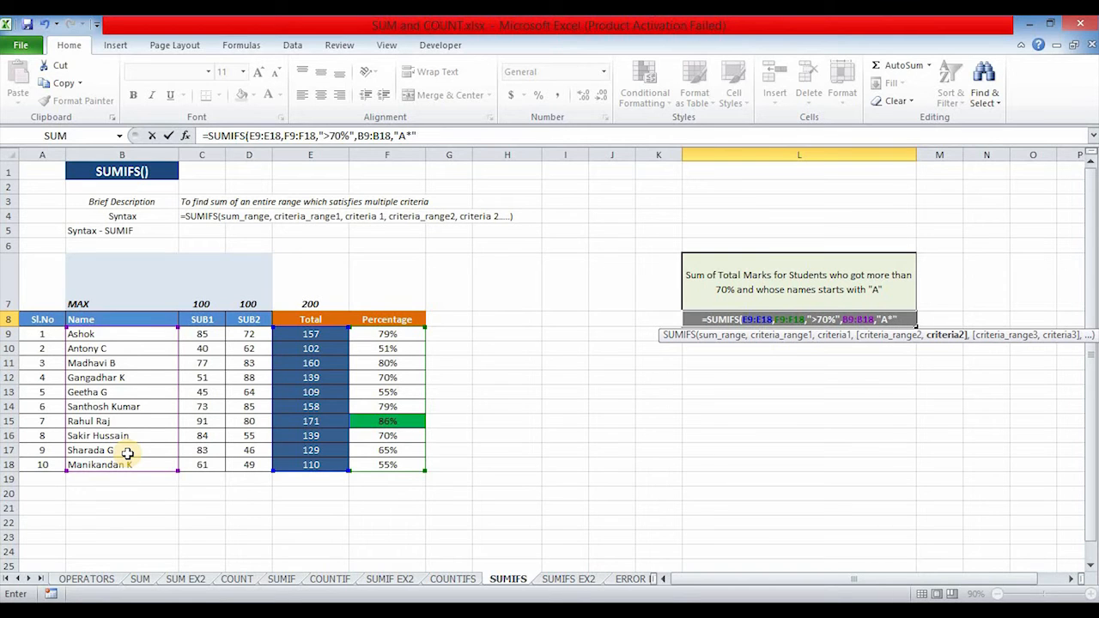
{"action": "type", "text": ")"}
{"action": "key", "text": "Return"}
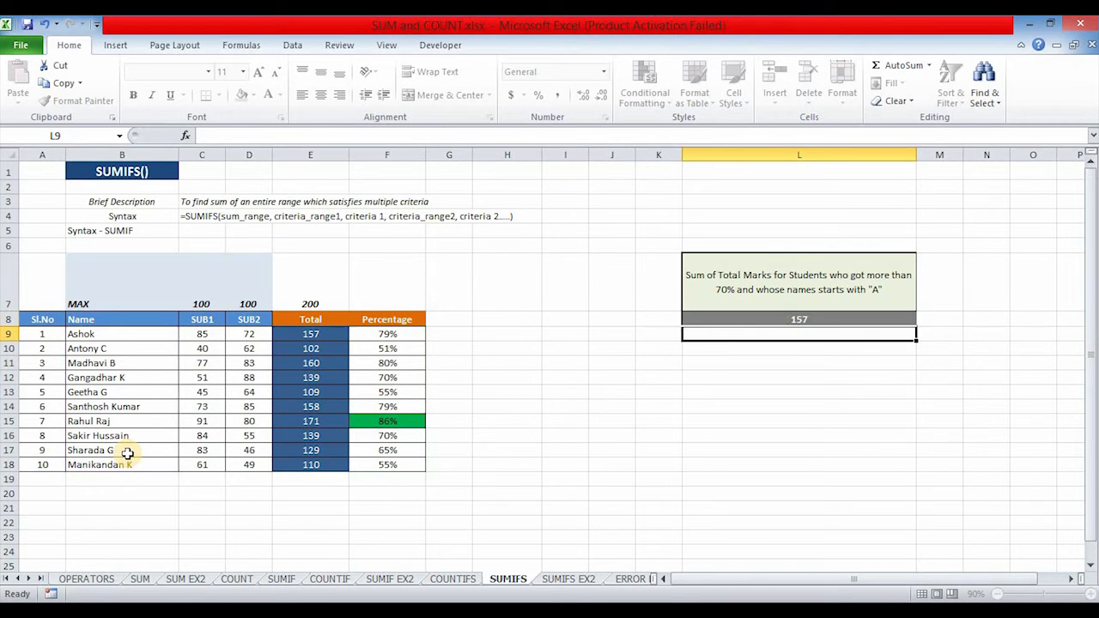
{"action": "left_click", "coordinate": [838, 365]}
{"action": "left_click", "coordinate": [858, 325]}
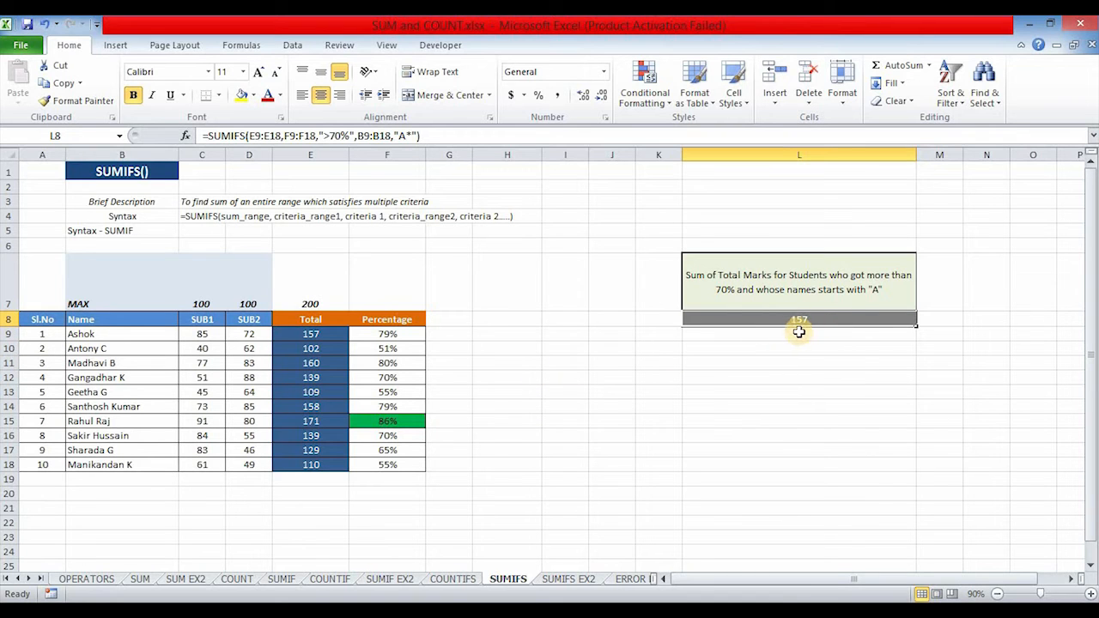
Turn on filtering for the marks table on the SUMIFS sheet and filter Percentage to 79%, 80% and 86%.
{"action": "left_click_drag", "start_coordinate": [40, 330], "coordinate": [390, 314]}
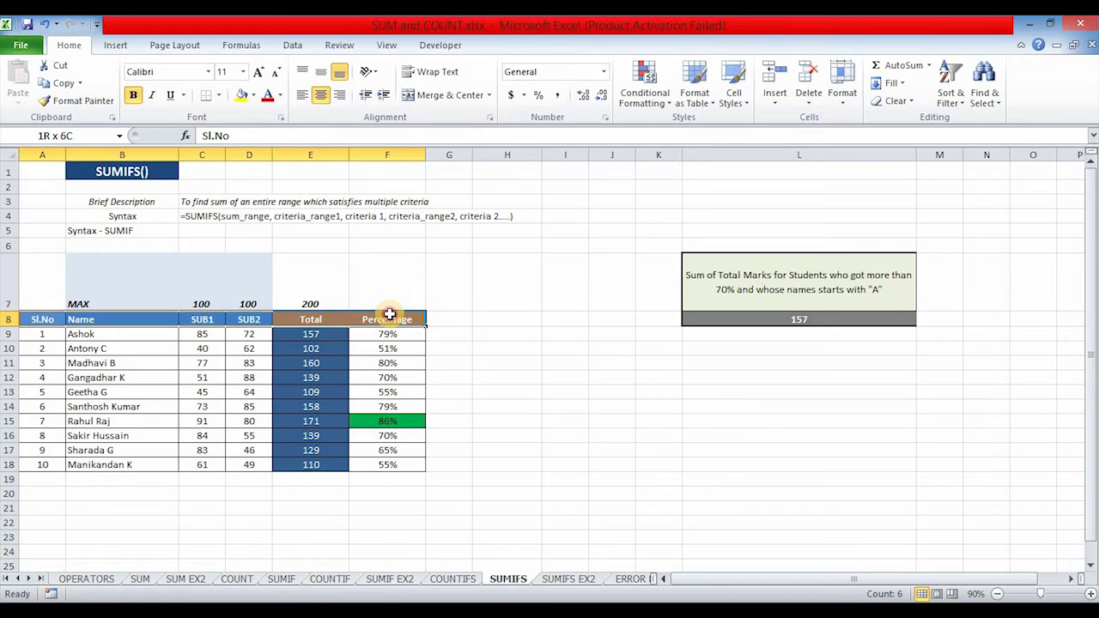
{"action": "left_click", "coordinate": [390, 314]}
{"action": "key", "text": "ctrl+shift+l"}
{"action": "left_click", "coordinate": [417, 320]}
{"action": "mouse_move", "coordinate": [309, 391]}
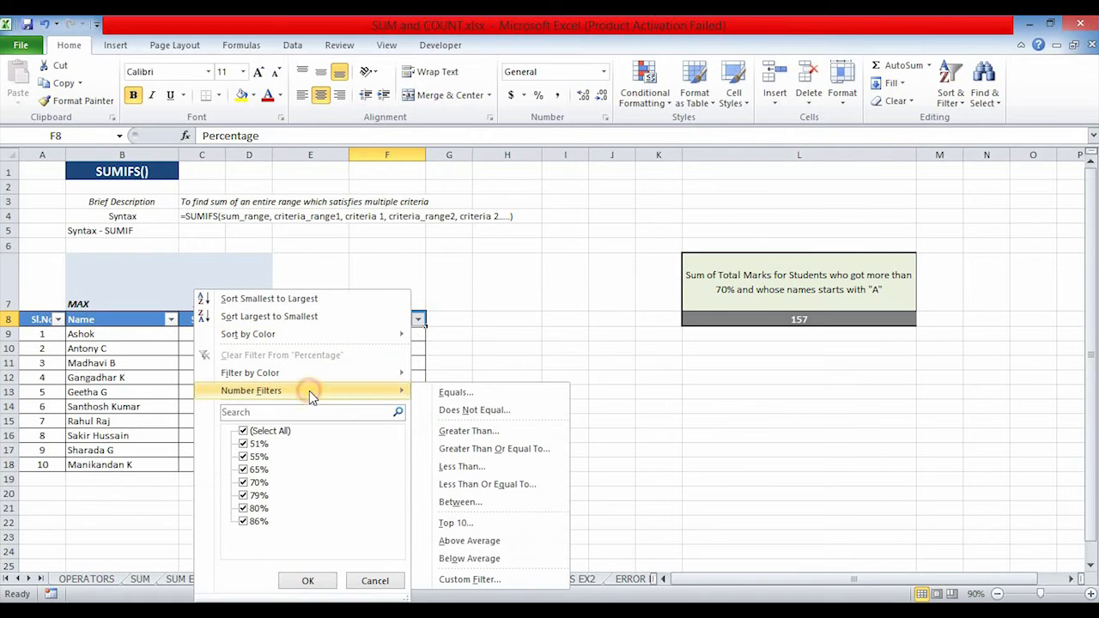
{"action": "left_click", "coordinate": [243, 430]}
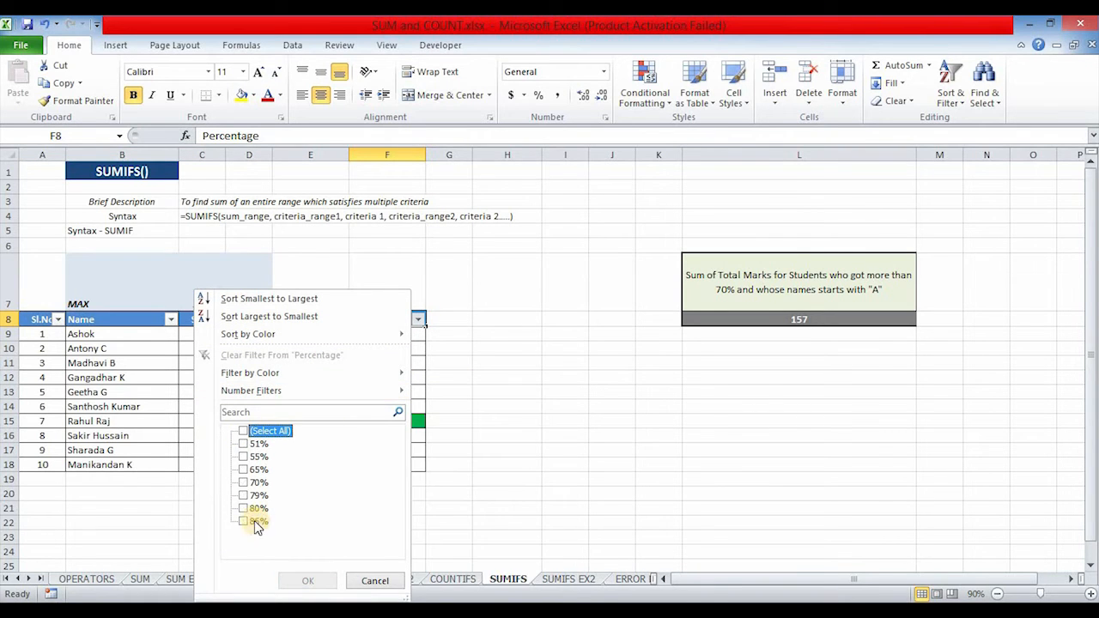
{"action": "left_click", "coordinate": [248, 495]}
{"action": "left_click", "coordinate": [247, 508]}
{"action": "left_click", "coordinate": [247, 521]}
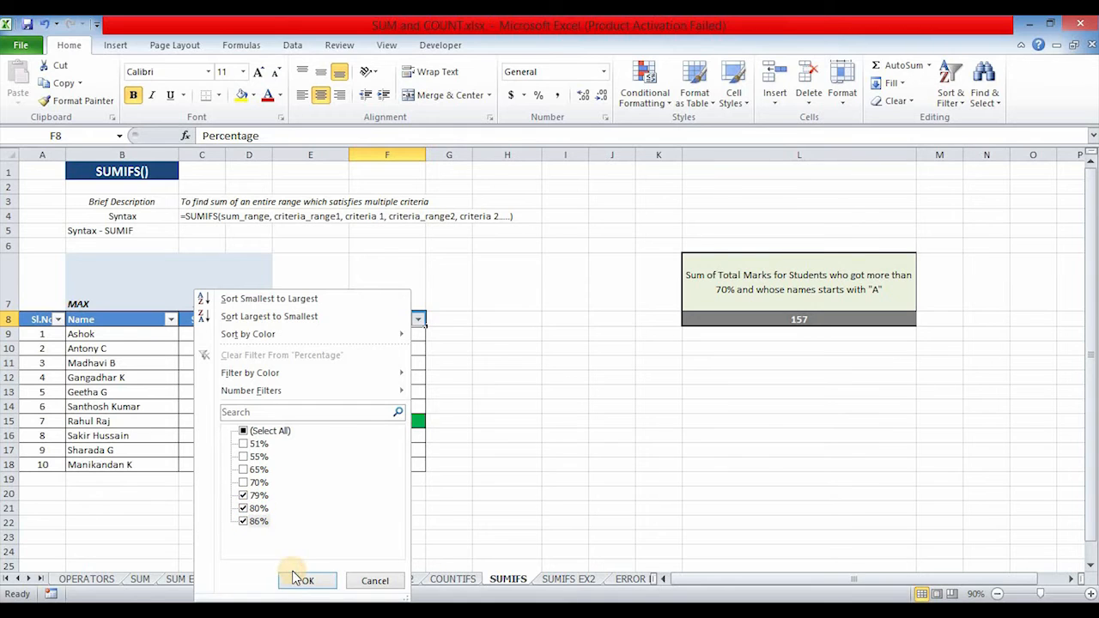
{"action": "left_click", "coordinate": [302, 580]}
Check the filtered percentages and totals against the L7 criteria, and locate the student whose name starts with "A".
{"action": "left_click_drag", "start_coordinate": [378, 305], "coordinate": [377, 347]}
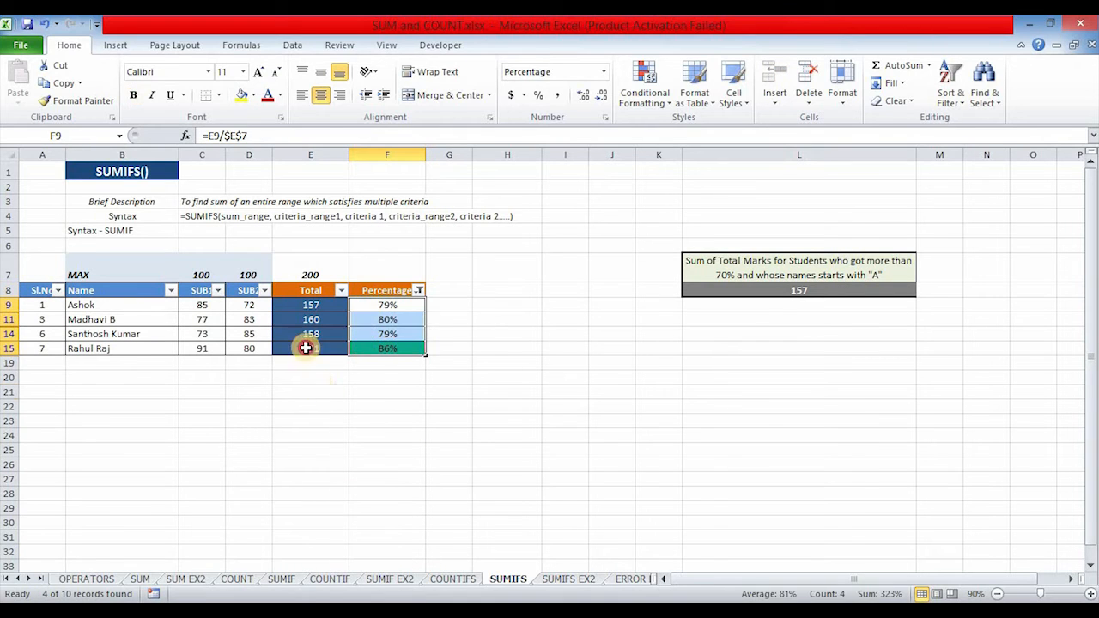
{"action": "left_click_drag", "start_coordinate": [306, 305], "coordinate": [310, 348]}
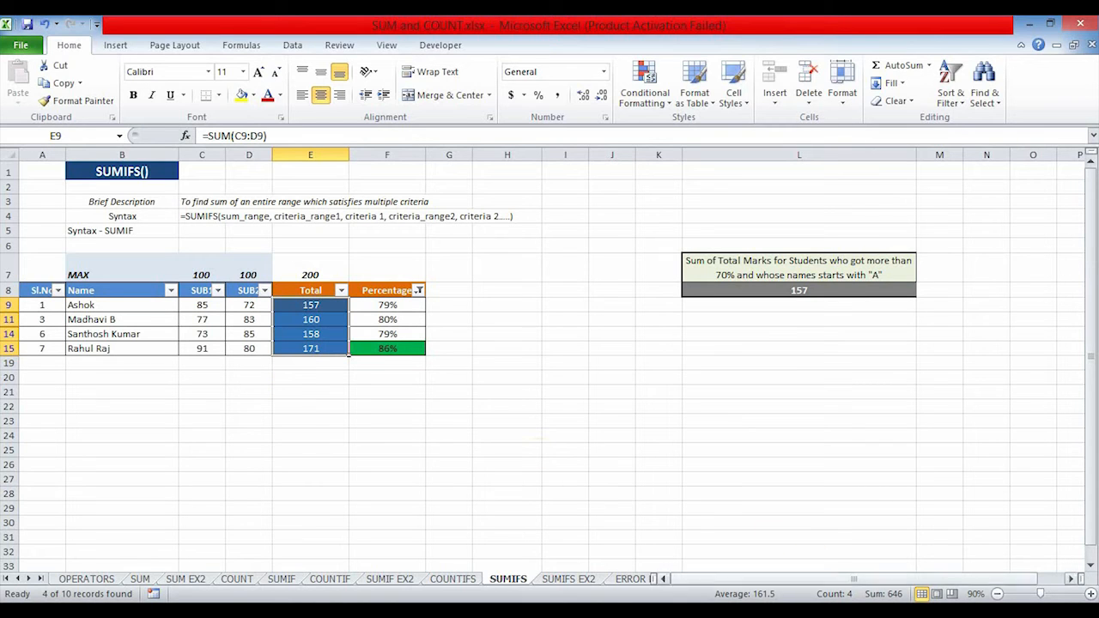
{"action": "left_click", "coordinate": [842, 276]}
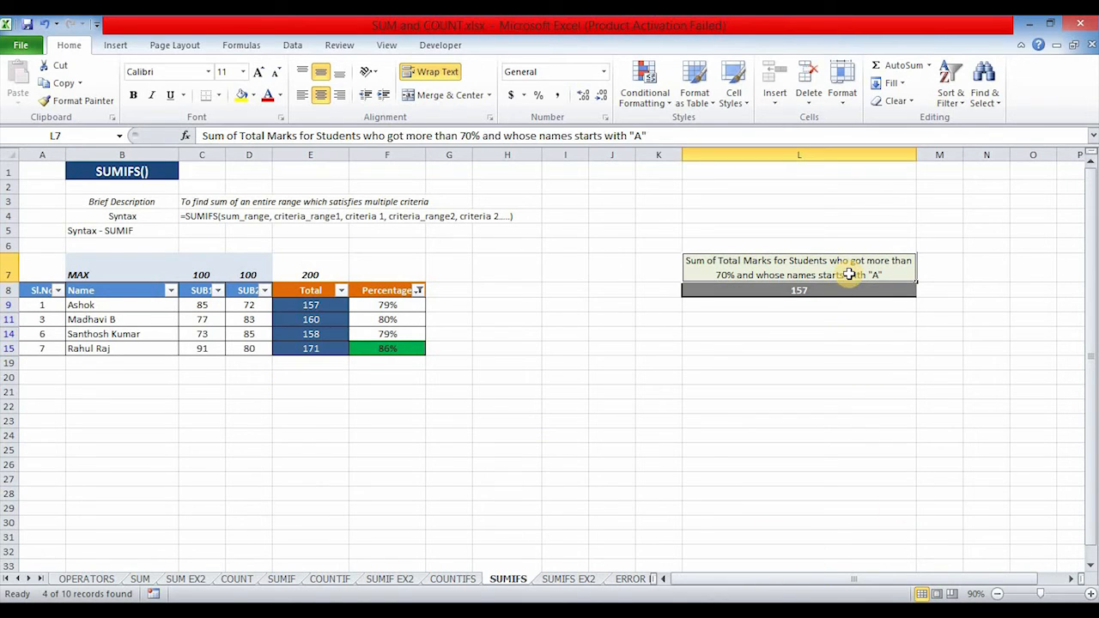
{"action": "left_click", "coordinate": [89, 305]}
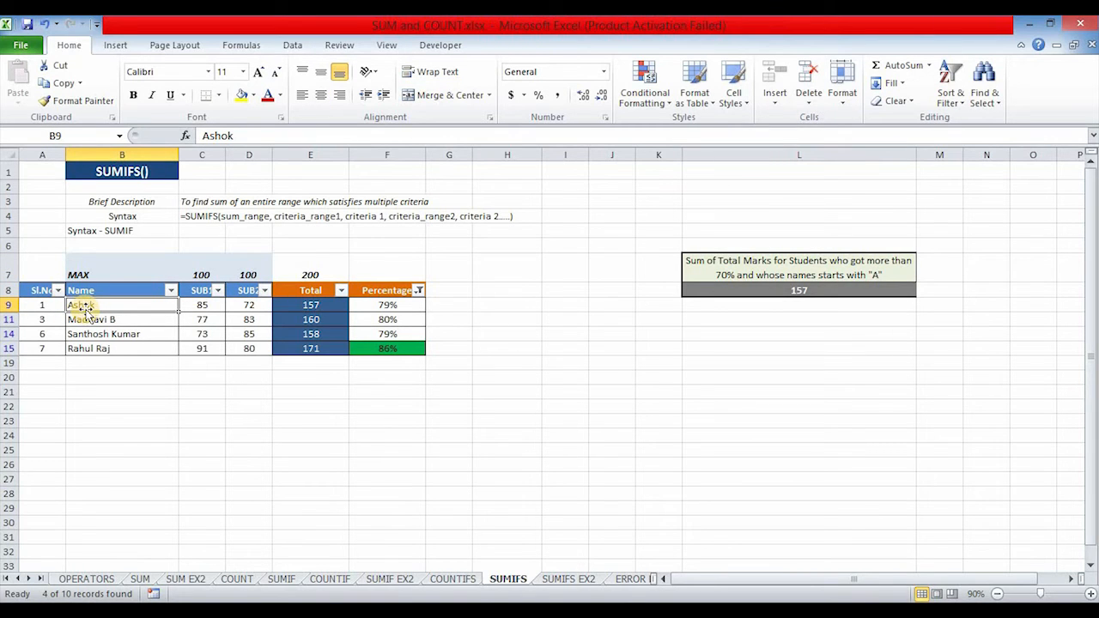
Compare the matching student's total in E9 with the SUMIFS result in L8 and reopen the Percentage filter.
{"action": "left_click", "coordinate": [298, 304]}
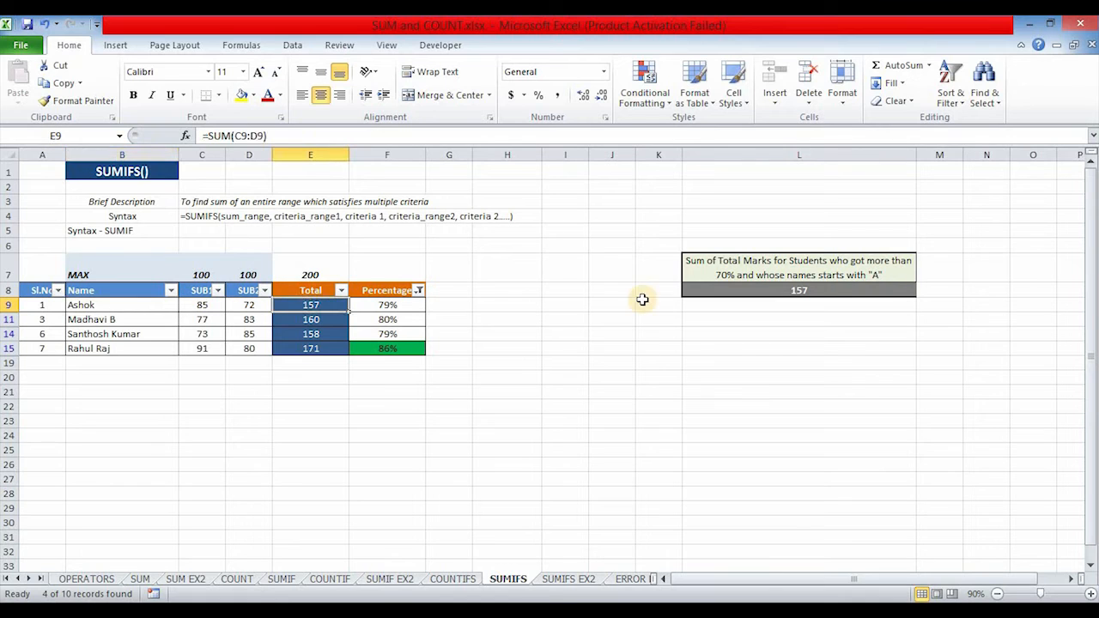
{"action": "left_click", "coordinate": [856, 290]}
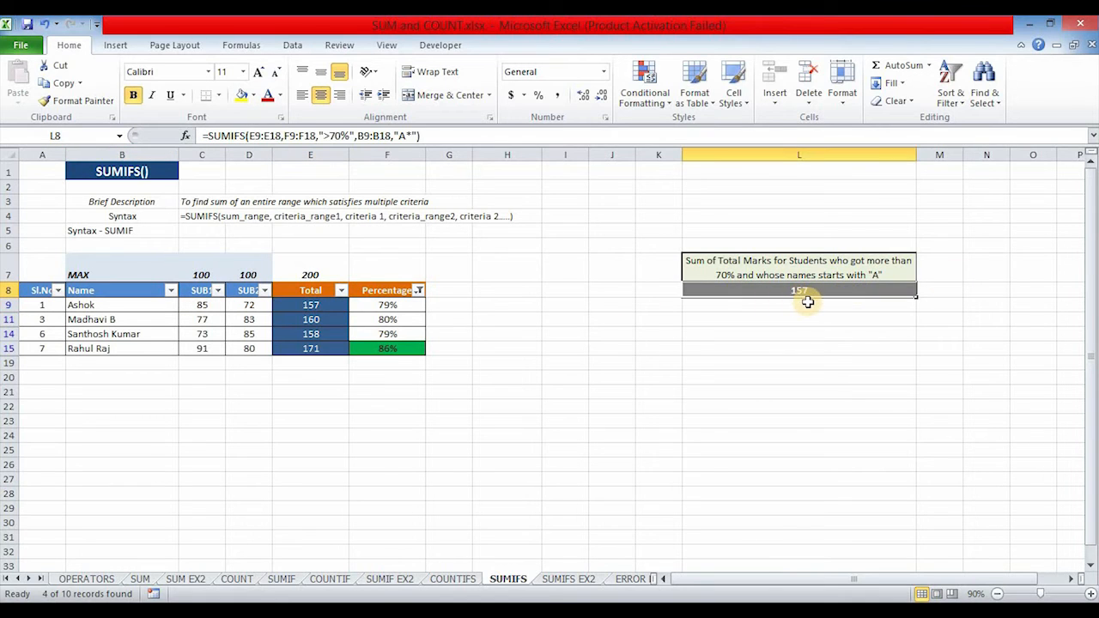
{"action": "left_click", "coordinate": [392, 293]}
{"action": "left_click", "coordinate": [418, 290]}
{"action": "left_click", "coordinate": [318, 576]}
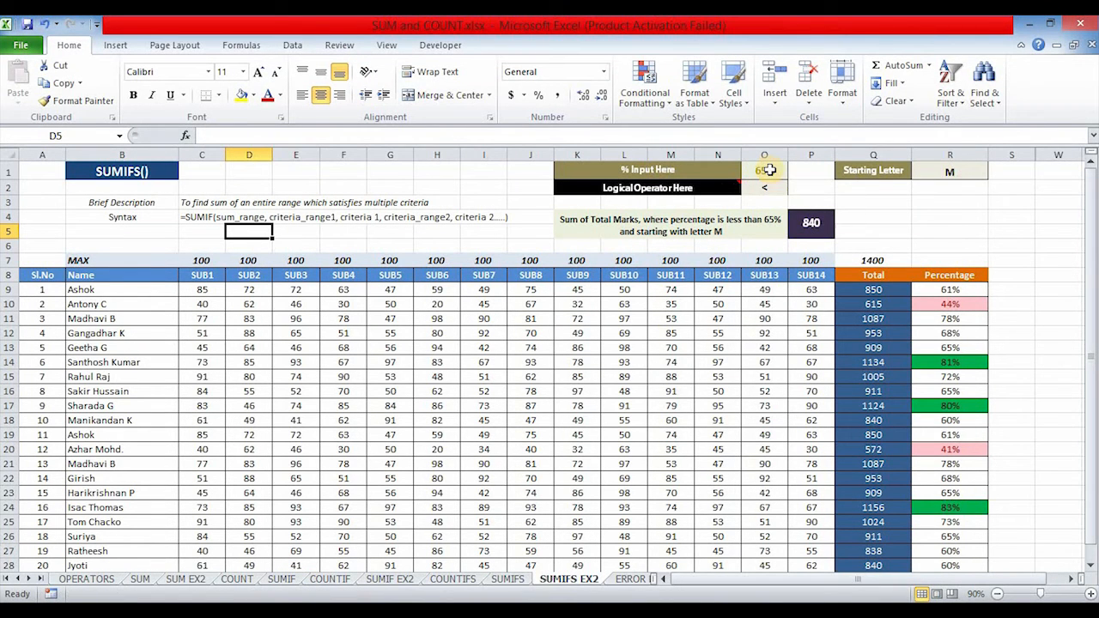
On the SUMIFS EX2 sheet, examine the criteria cells O1, O2 and R1 and the cell-based SUMIFS formula in P4.
{"action": "left_click", "coordinate": [764, 170]}
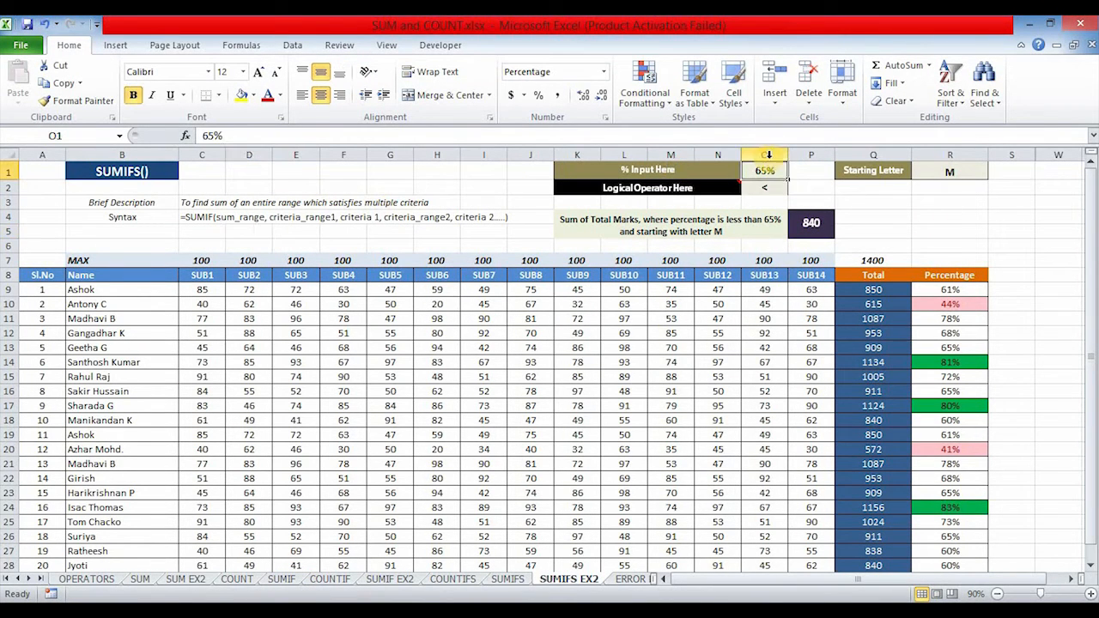
{"action": "left_click", "coordinate": [766, 186]}
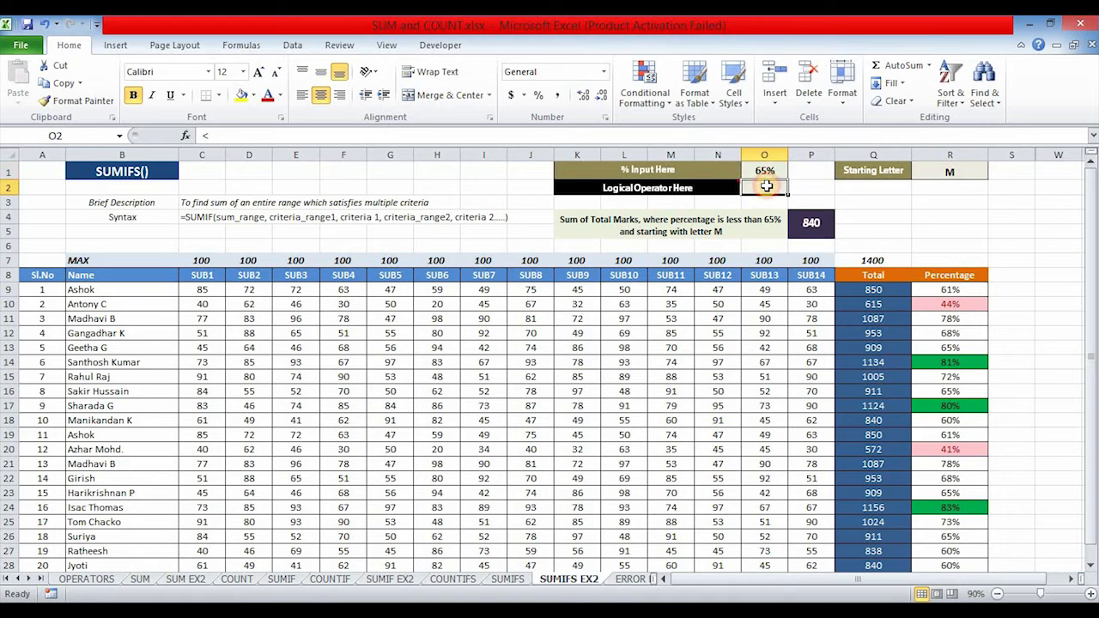
{"action": "left_click", "coordinate": [958, 167]}
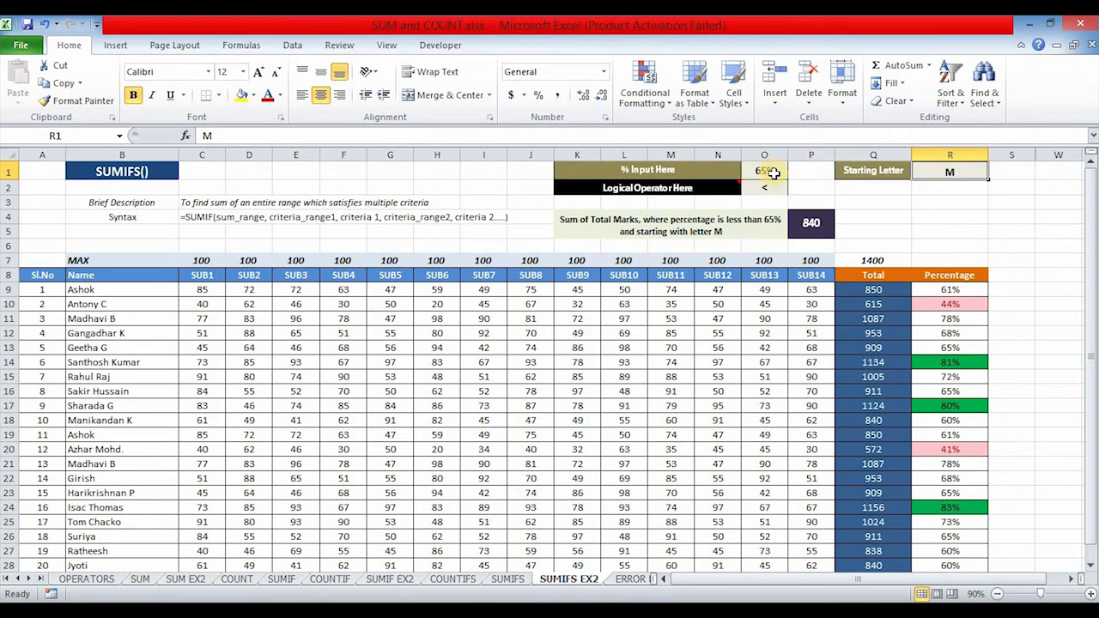
{"action": "left_click", "coordinate": [811, 225]}
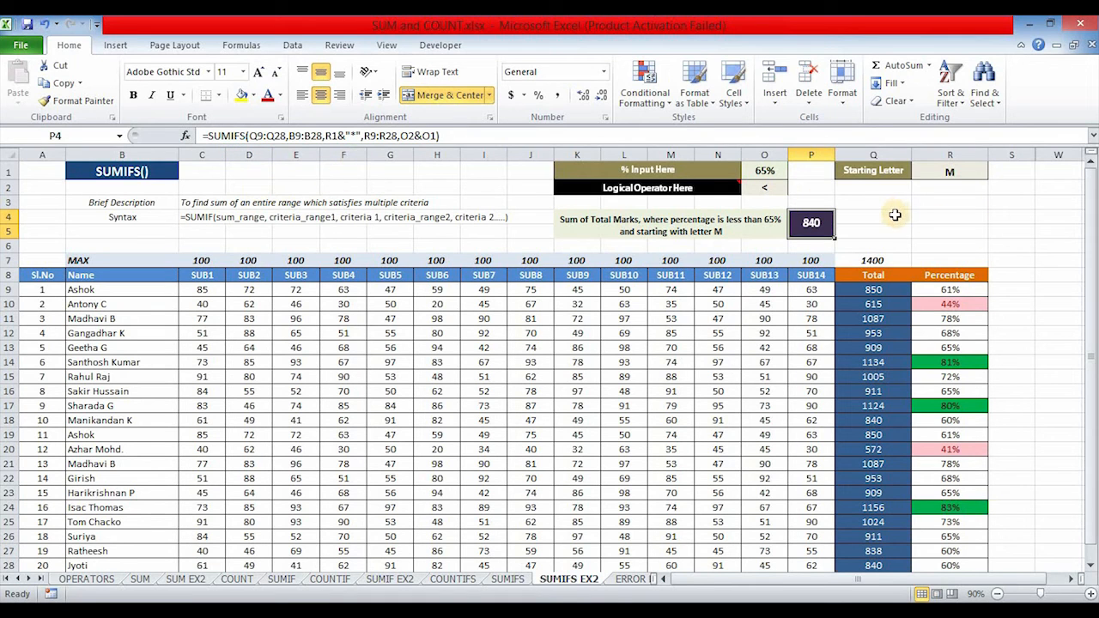
Start a SUMIFS formula in R4 with the totals Q9:Q28 as the sum range.
{"action": "left_click", "coordinate": [928, 216]}
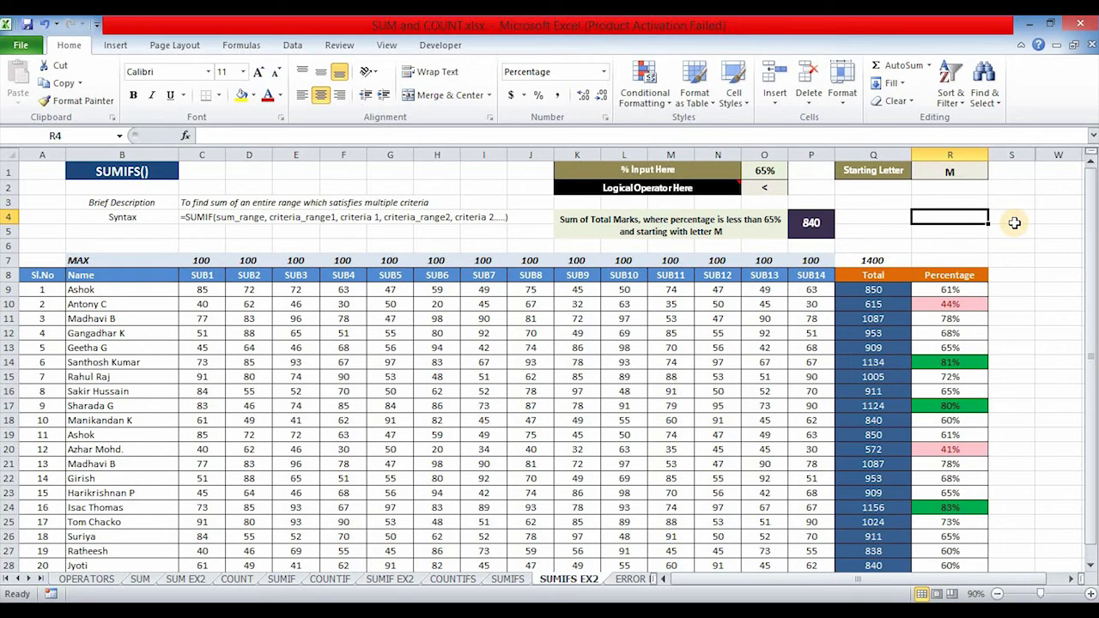
{"action": "type", "text": "S"}
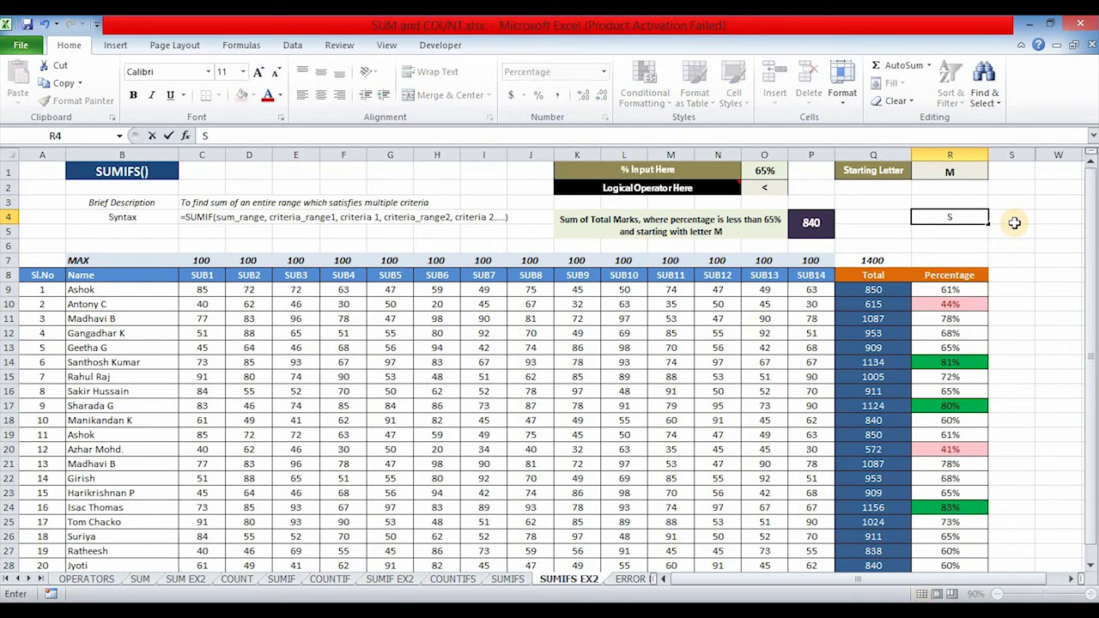
{"action": "type", "text": "UMIFS("}
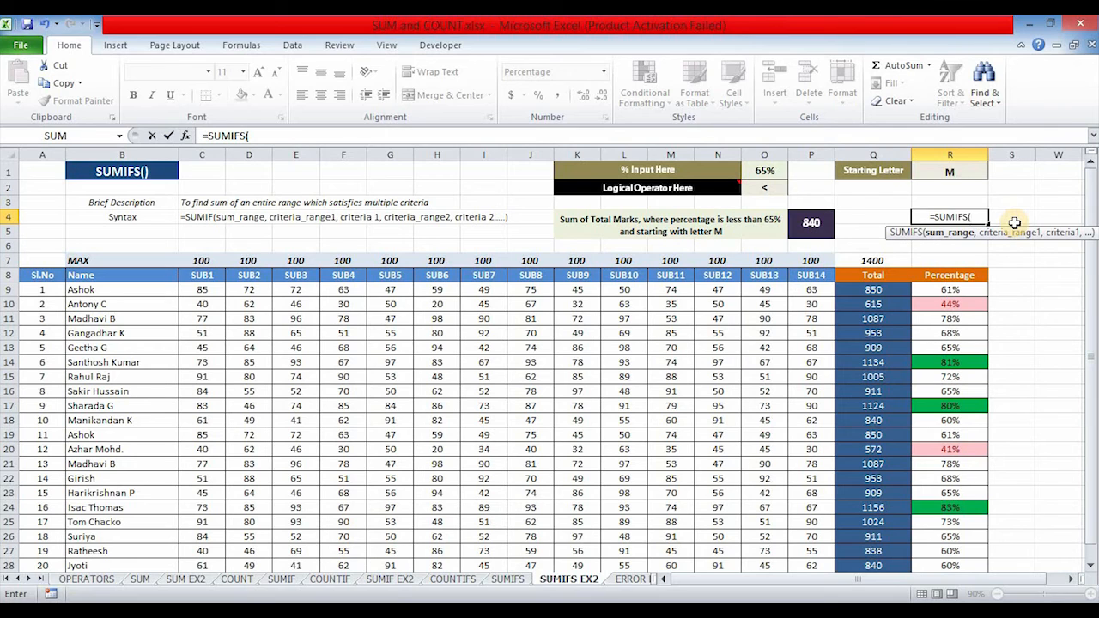
{"action": "left_click", "coordinate": [893, 287]}
{"action": "key", "text": "ctrl+shift+Down"}
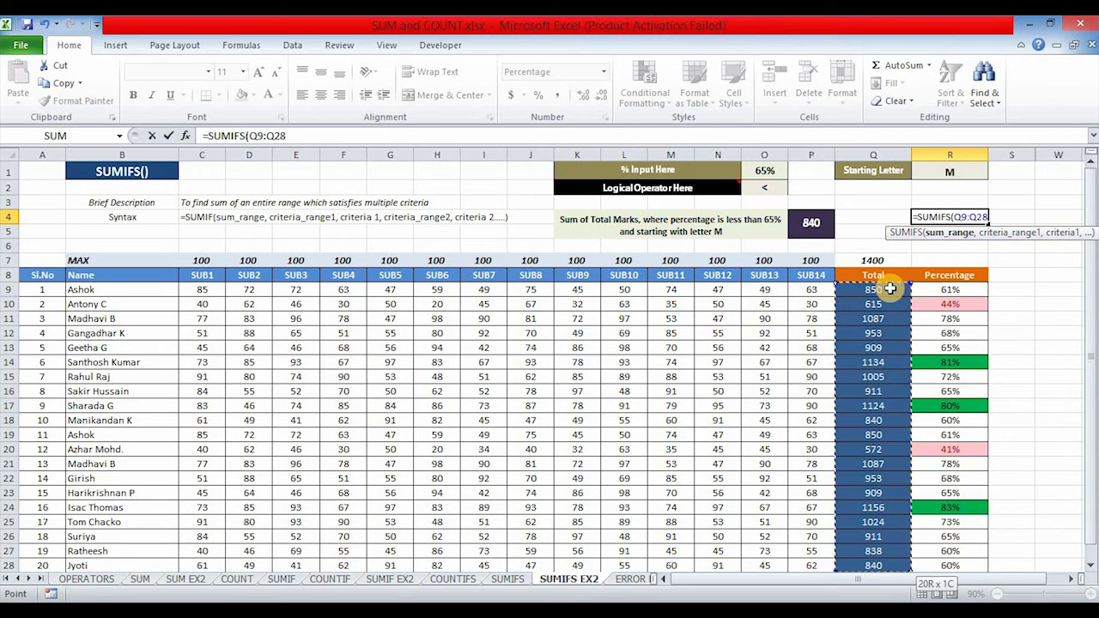
{"action": "type", "text": ","}
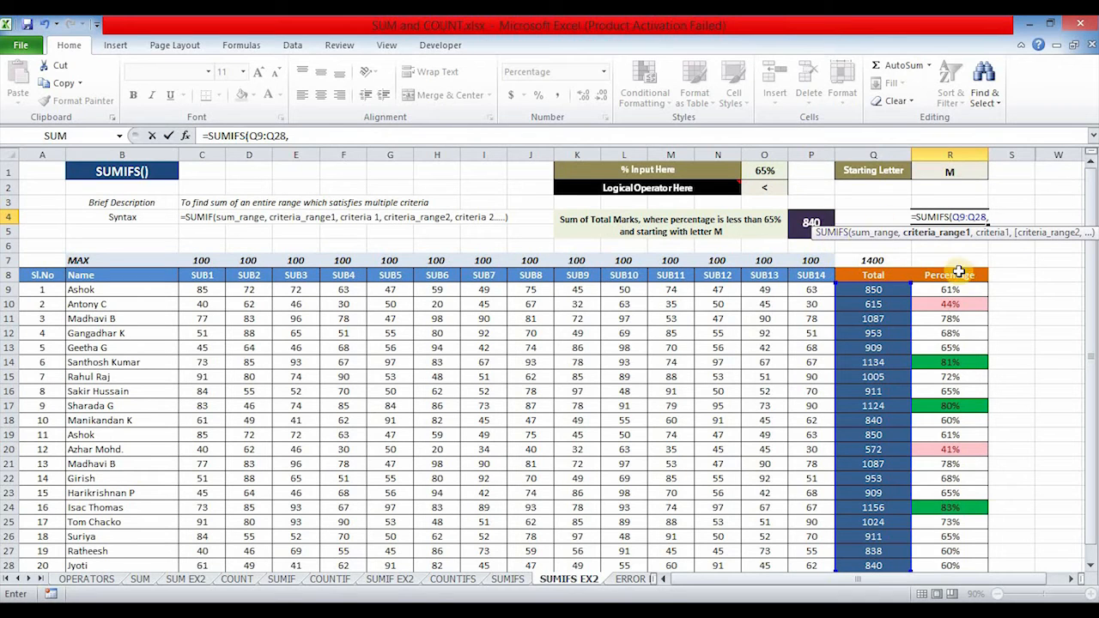
Add the percentages R9:R28 with the criterion "<65%" as the first condition of the R4 formula.
{"action": "left_click", "coordinate": [953, 290]}
{"action": "key", "text": "ctrl+shift+Down"}
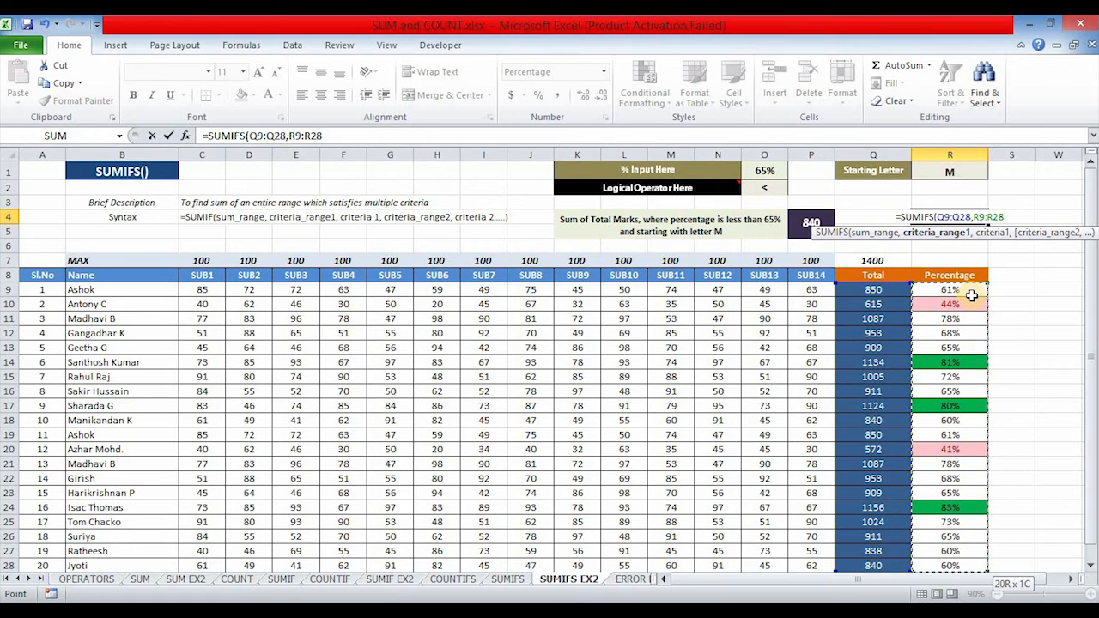
{"action": "type", "text": ",\""}
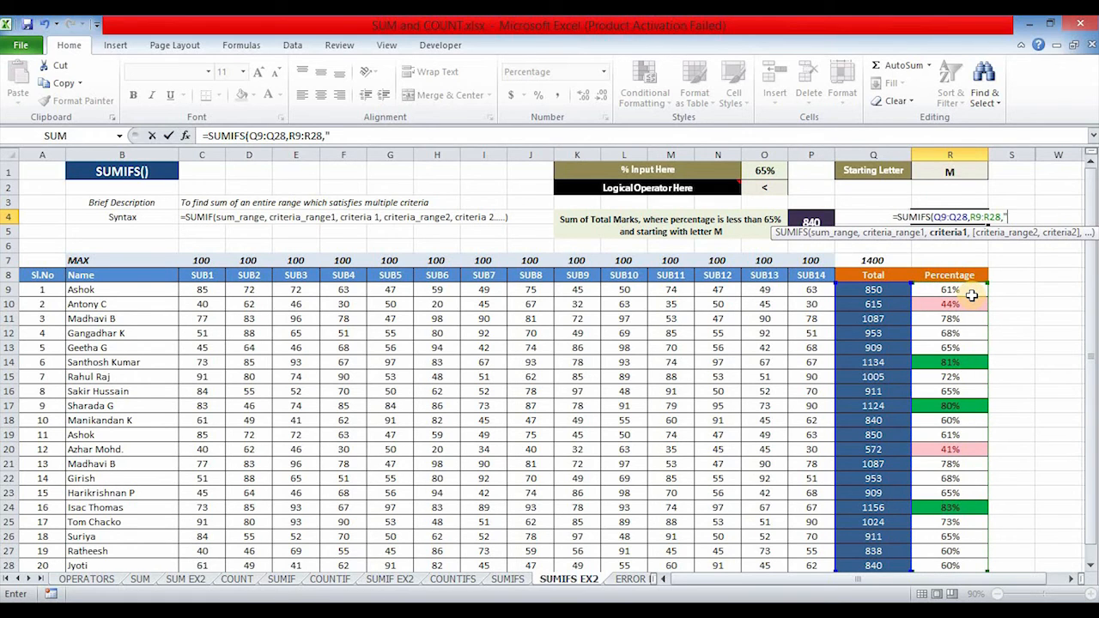
{"action": "type", "text": "<65%\","}
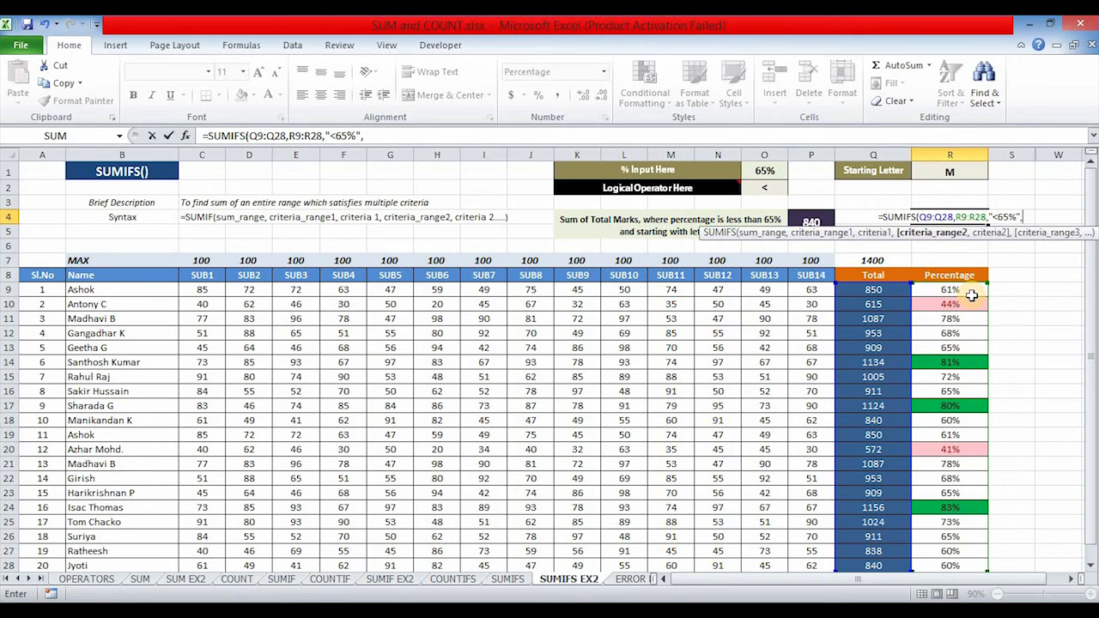
Add the names B9:B28 with the criterion "M*" as the second condition and complete the R4 formula.
{"action": "left_click", "coordinate": [102, 290]}
{"action": "key", "text": "ctrl+shift+Down"}
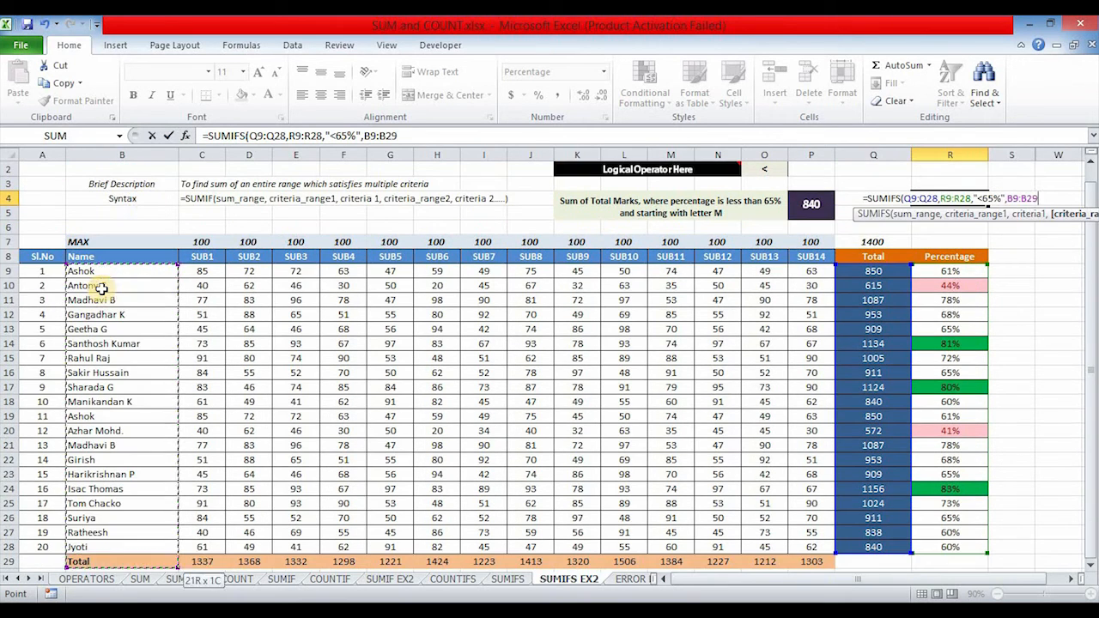
{"action": "type", "text": ","}
{"action": "scroll", "coordinate": [958, 172], "scroll_direction": "up", "scroll_amount": 1}
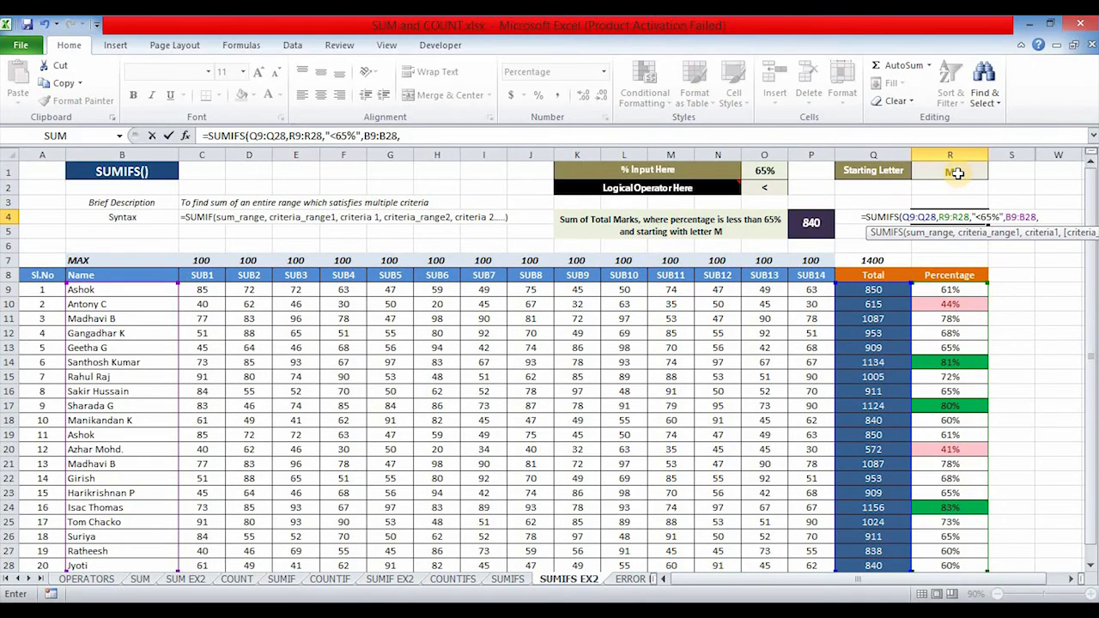
{"action": "type", "text": "\"M*\""}
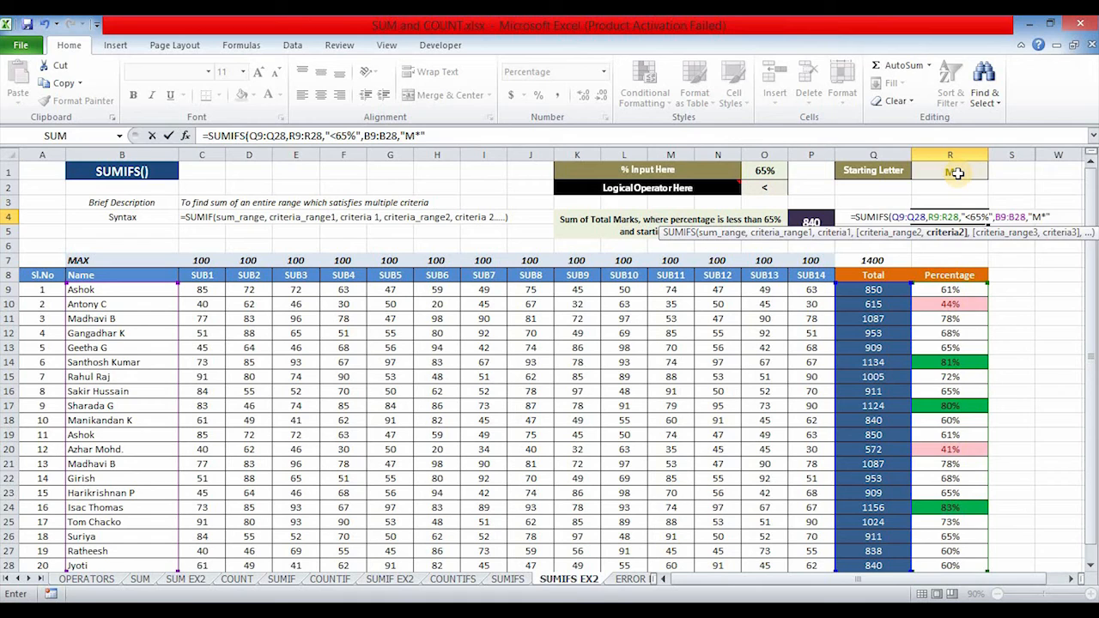
{"action": "type", "text": ")"}
{"action": "key", "text": "Return"}
Set the number format of R4 to General and compare its formula with the cell-based one in P4.
{"action": "left_click", "coordinate": [979, 213]}
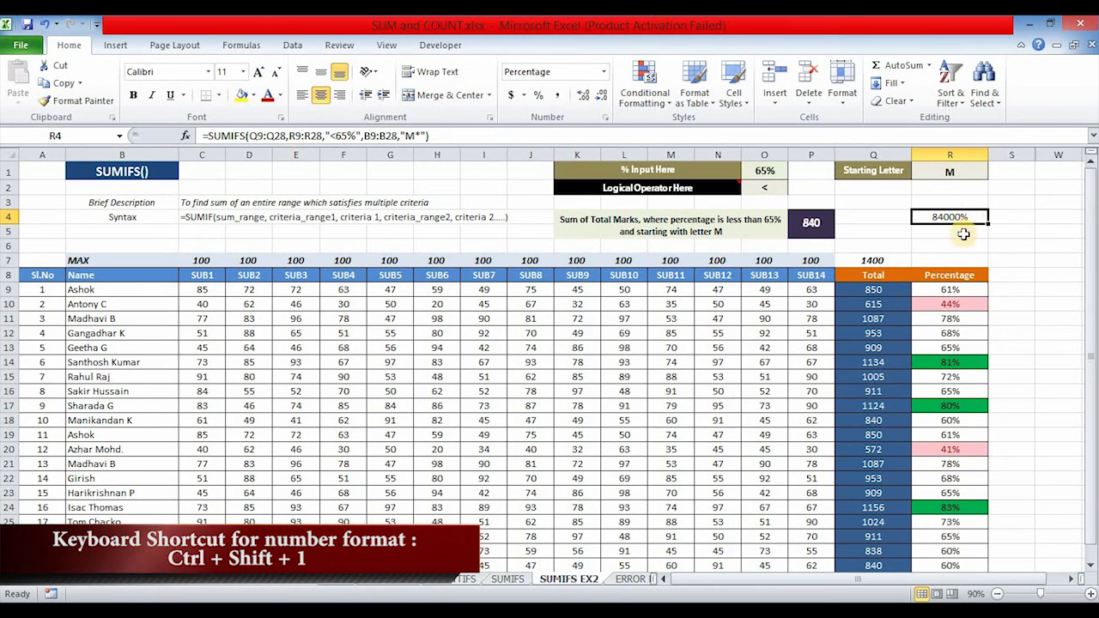
{"action": "left_click", "coordinate": [603, 71]}
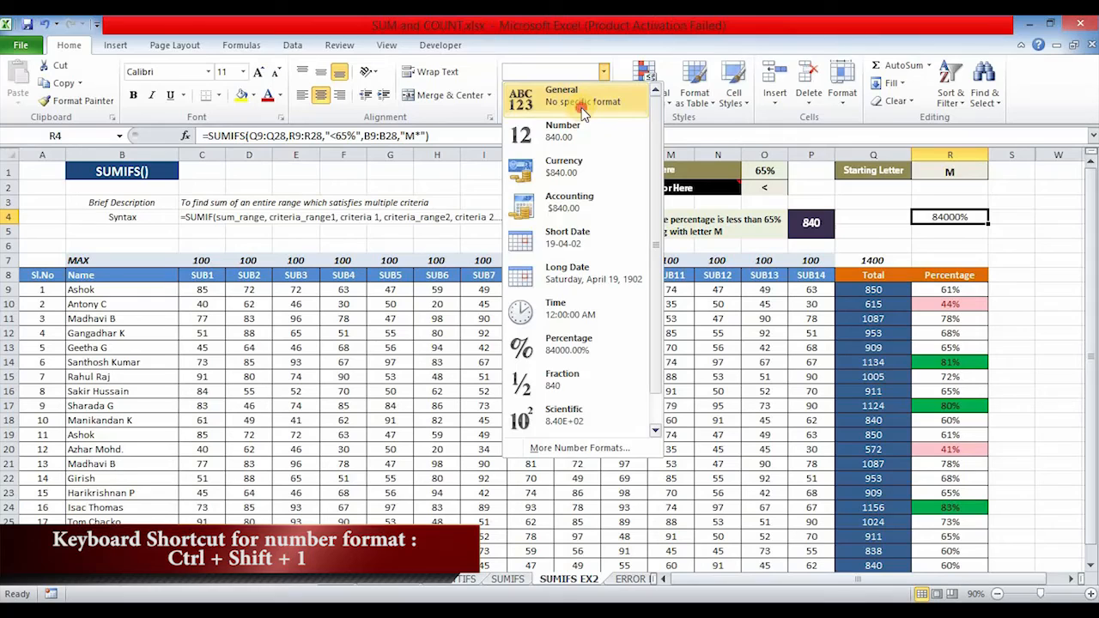
{"action": "left_click", "coordinate": [581, 107]}
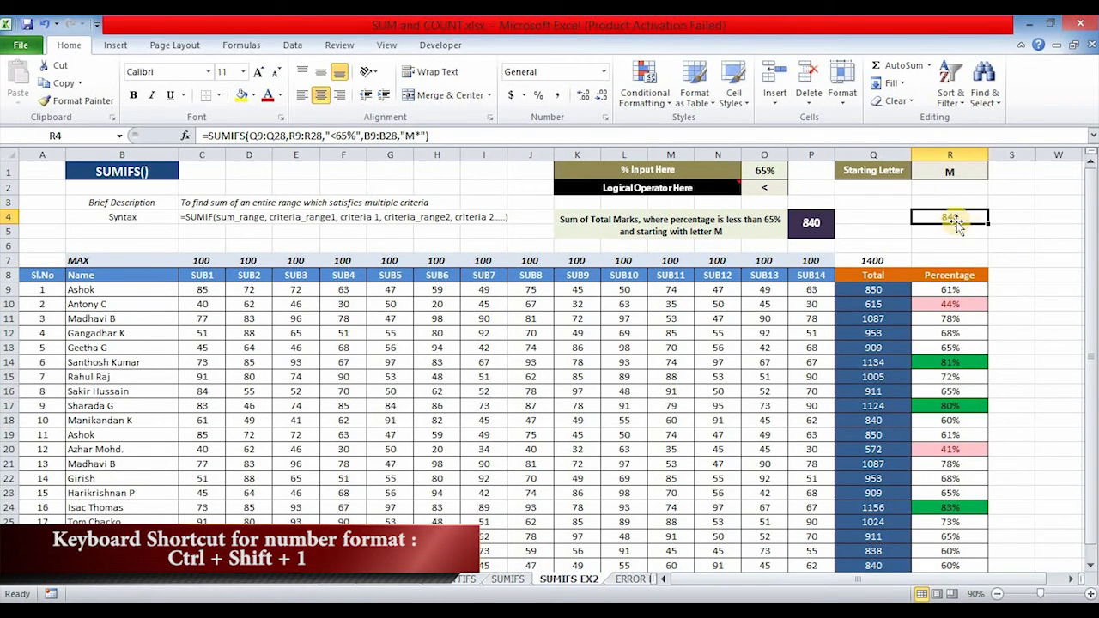
{"action": "left_click", "coordinate": [824, 224]}
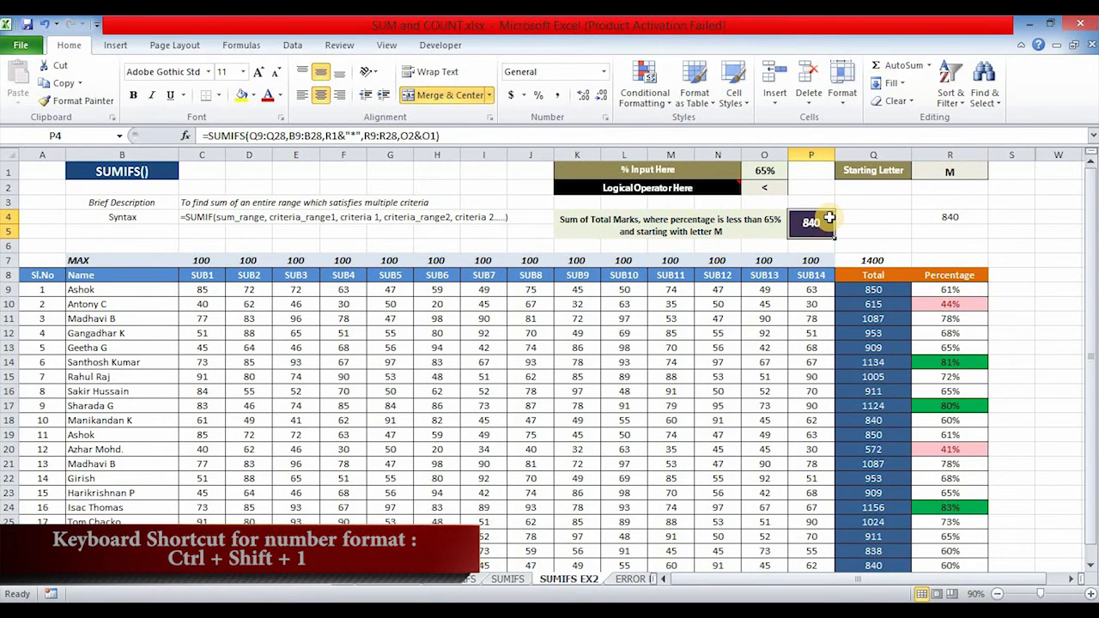
{"action": "left_click", "coordinate": [949, 217]}
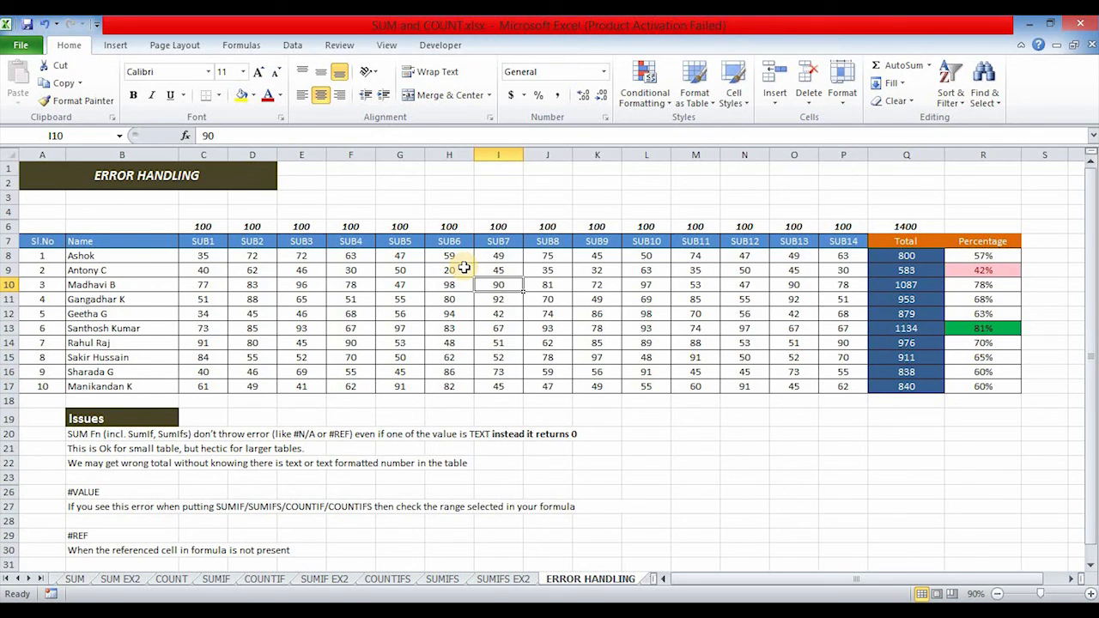
On the ERROR HANDLING sheet, enter the text 1H in E13 and D5 in H11, and reselect E13 to review it.
{"action": "left_click", "coordinate": [299, 324]}
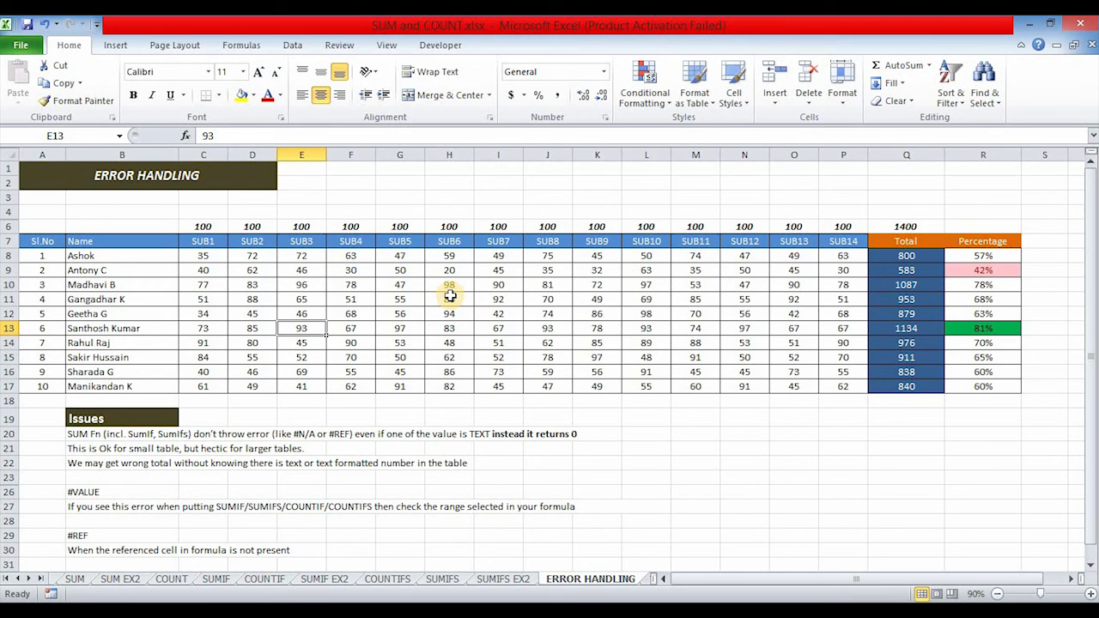
{"action": "type", "text": "1H"}
{"action": "key", "text": "Tab"}
{"action": "left_click", "coordinate": [466, 297]}
{"action": "type", "text": "D5"}
{"action": "key", "text": "Return"}
{"action": "left_click", "coordinate": [402, 341]}
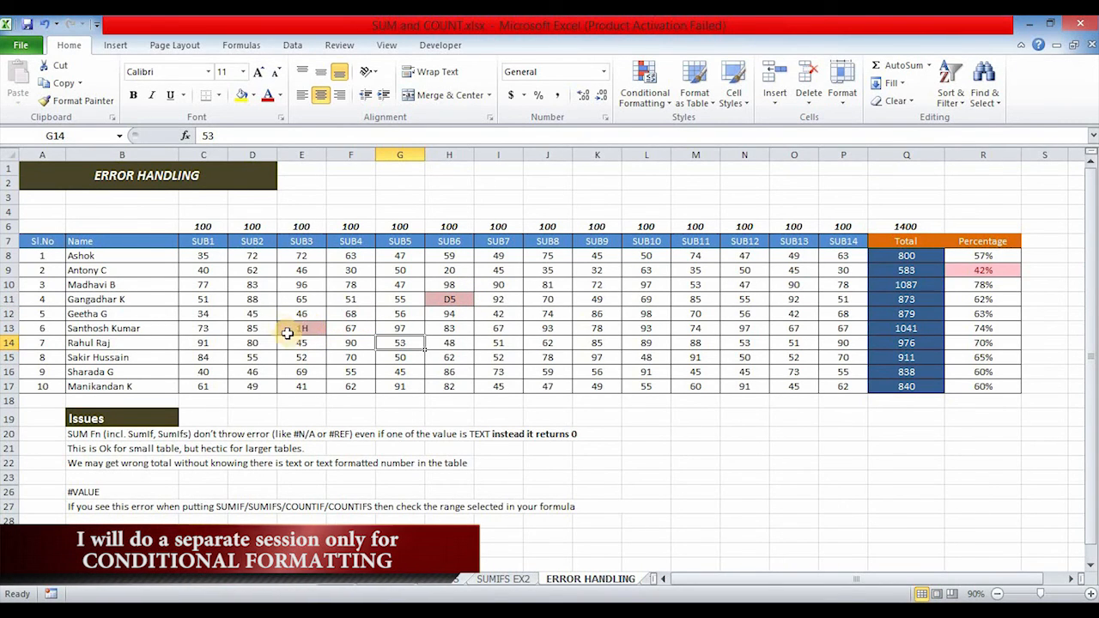
{"action": "left_click", "coordinate": [309, 327]}
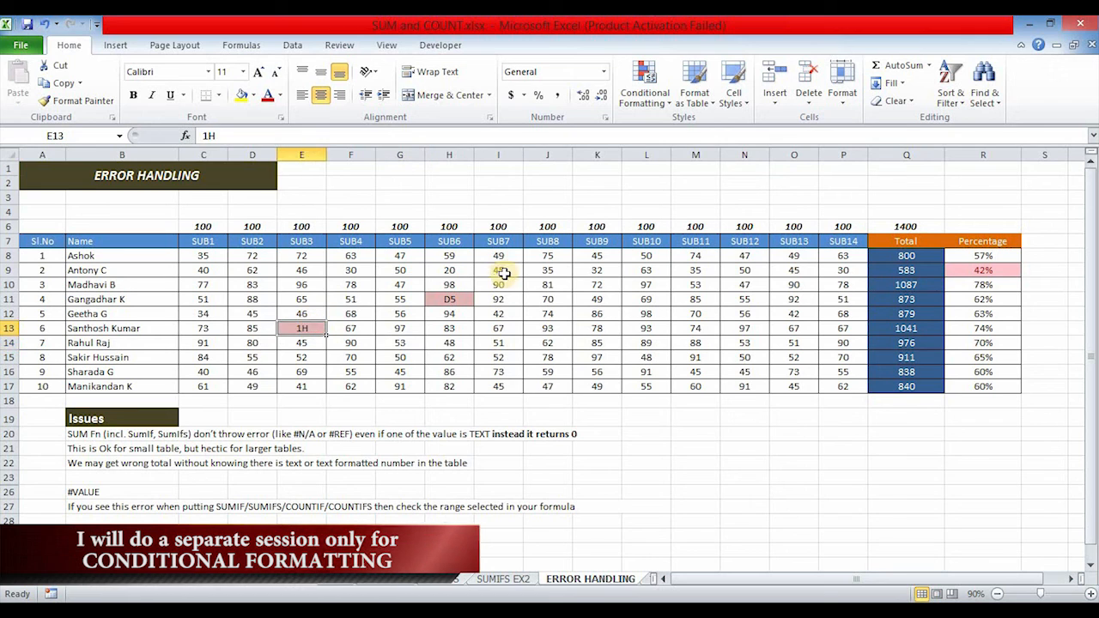